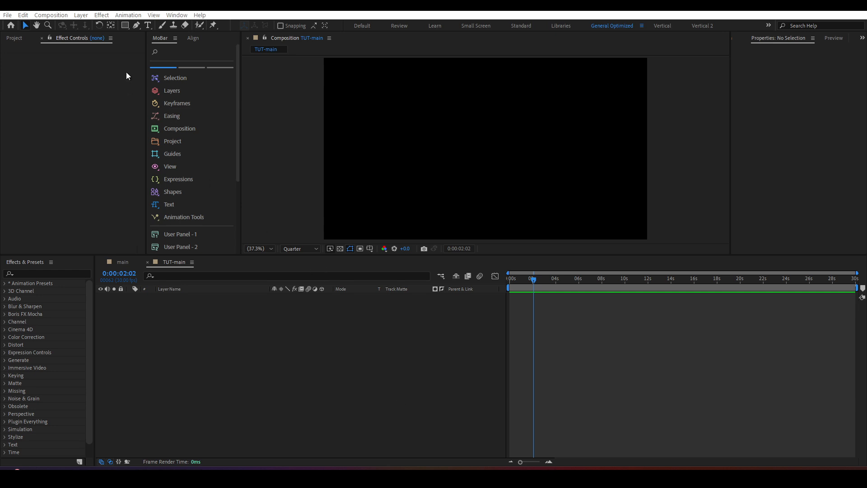
Step: Draw a rectangle about 694 by 196 px near the composition's centre and centre its anchor point
left_click(124, 26)
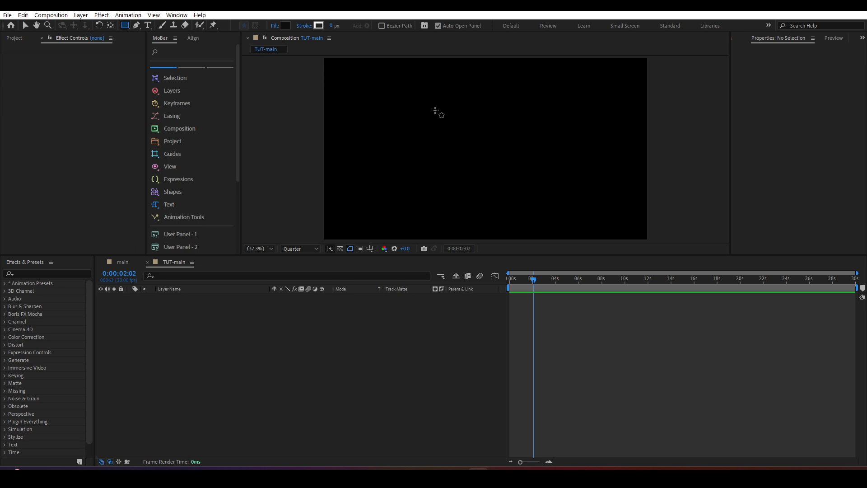
left_click_drag(427, 122, 545, 163)
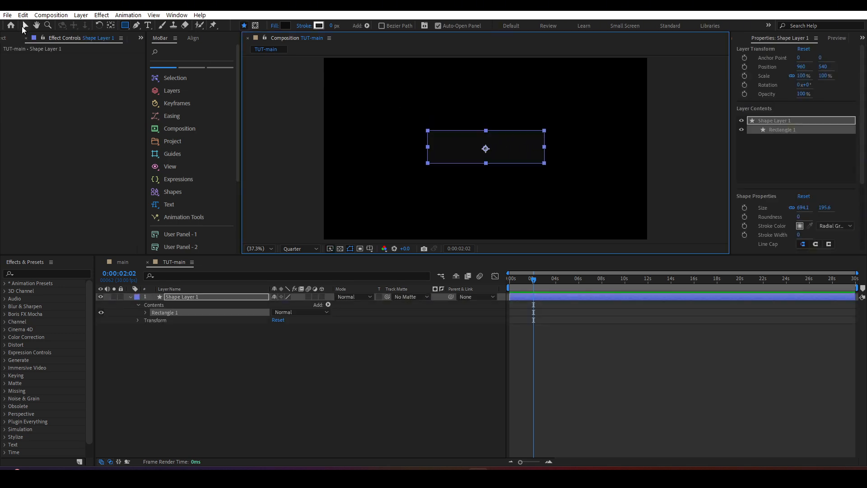
left_click(25, 26)
left_click(110, 25)
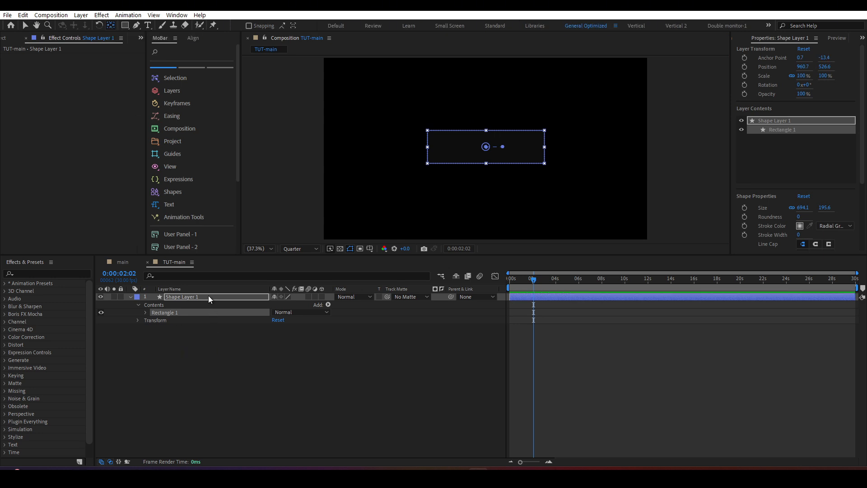
Step: Set the rectangle path's roundness to 139 so the shape becomes a pill
left_click(143, 312)
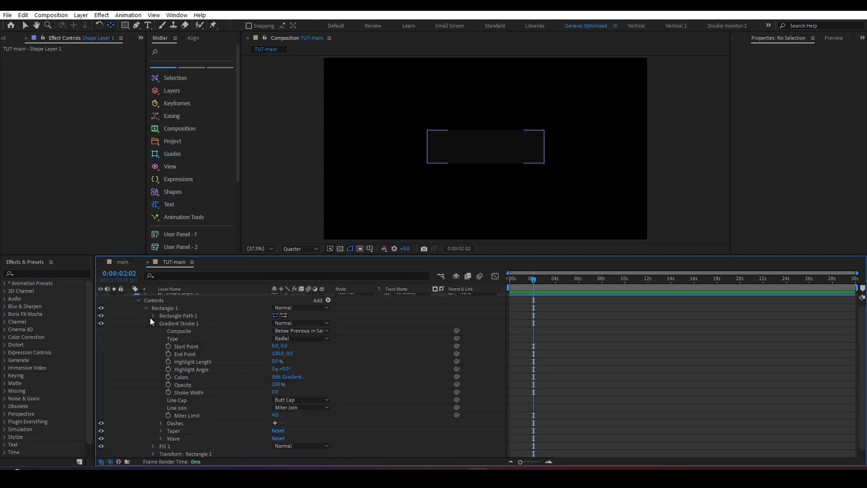
left_click(154, 323)
left_click(153, 319)
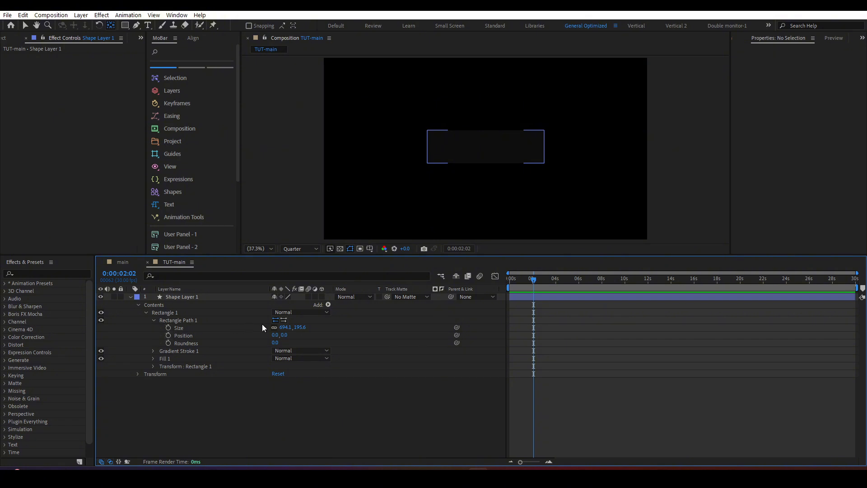
left_click_drag(275, 343, 311, 370)
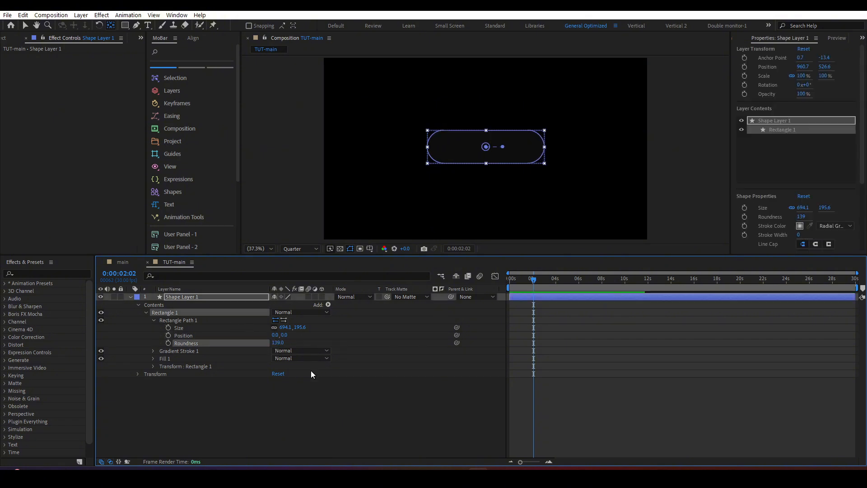
left_click(256, 392)
Step: Change the pill shape's fill colour to a medium grey
left_click(203, 296)
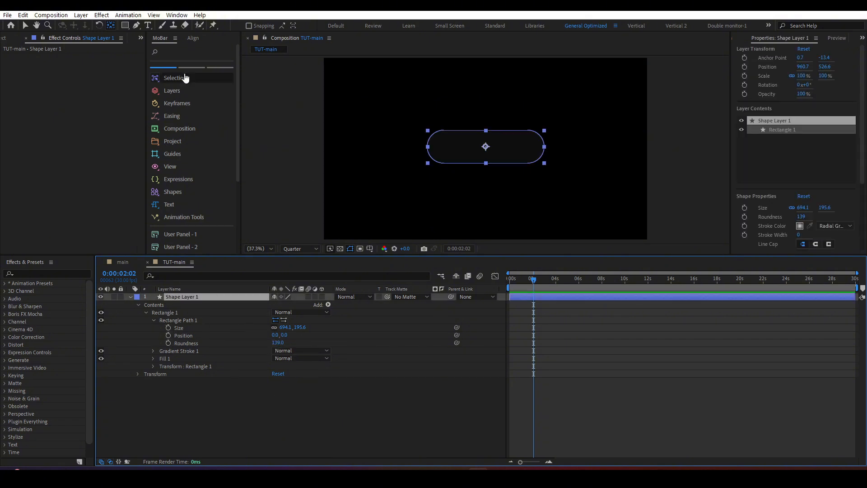
left_click(25, 26)
left_click(356, 26)
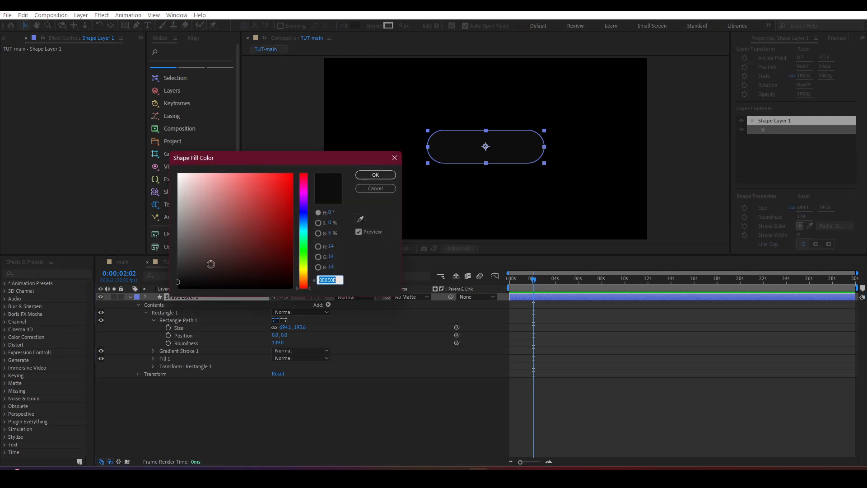
left_click_drag(203, 249, 169, 248)
left_click(366, 175)
Step: Rename the pill's shape layer to "button" and deselect it
left_click(227, 297)
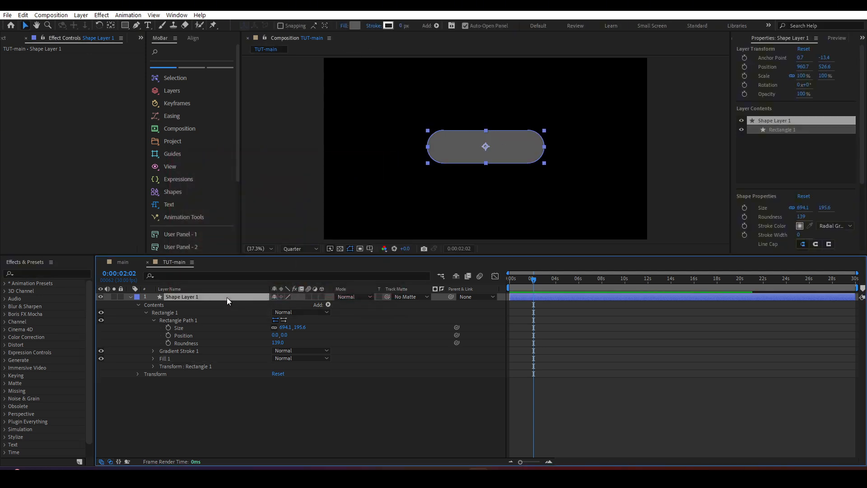
key("Return")
type("s")
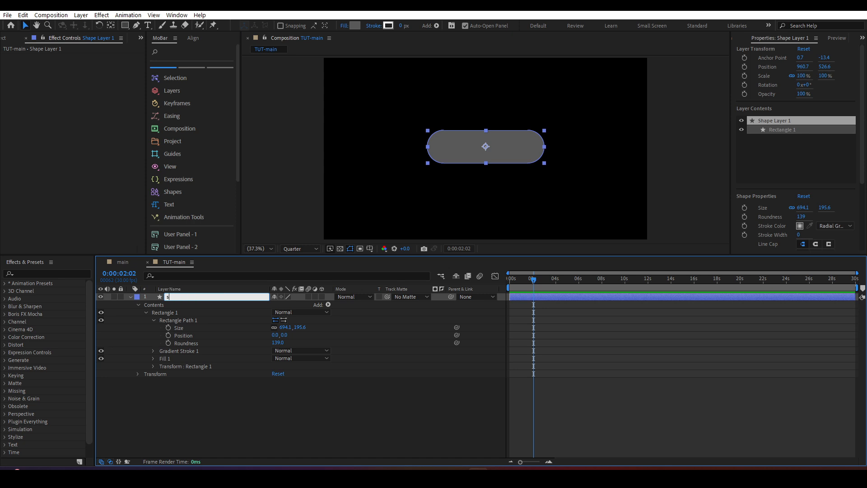
type("button")
key("Return")
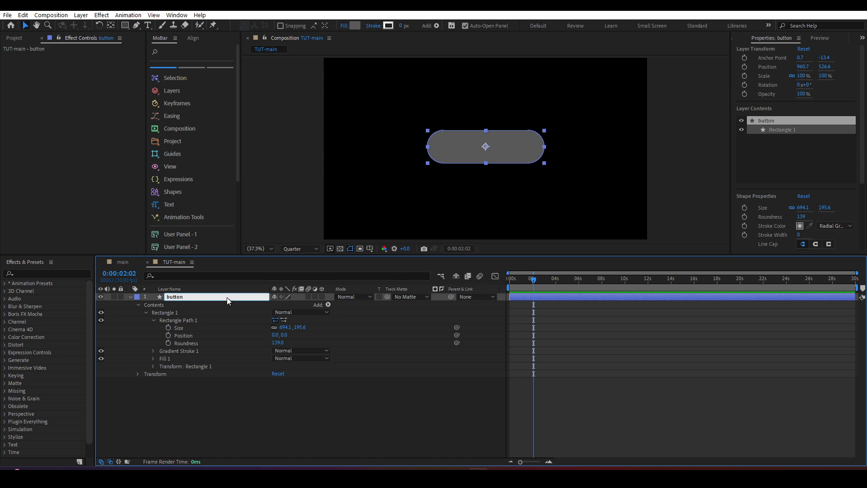
left_click(212, 426)
Step: Draw a circle about 123 px wide below and to the right of the button, and centre its anchor point
left_click(125, 26)
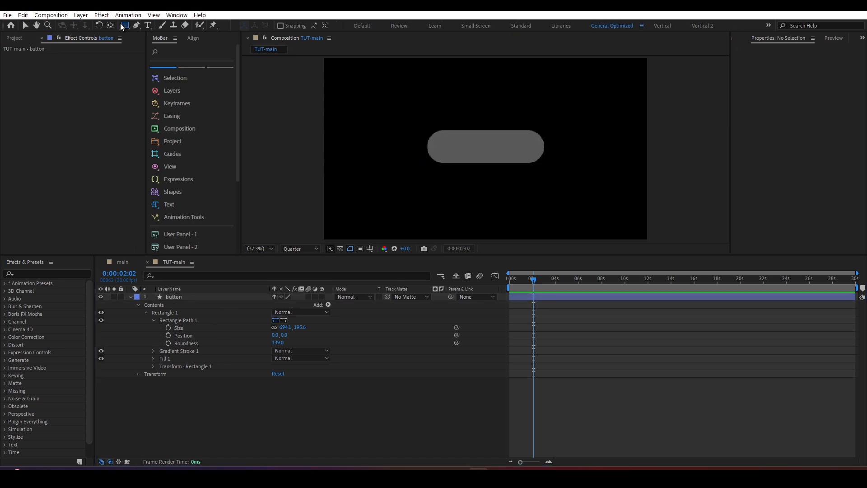
left_click_drag(126, 26, 164, 45)
left_click_drag(561, 170, 581, 191)
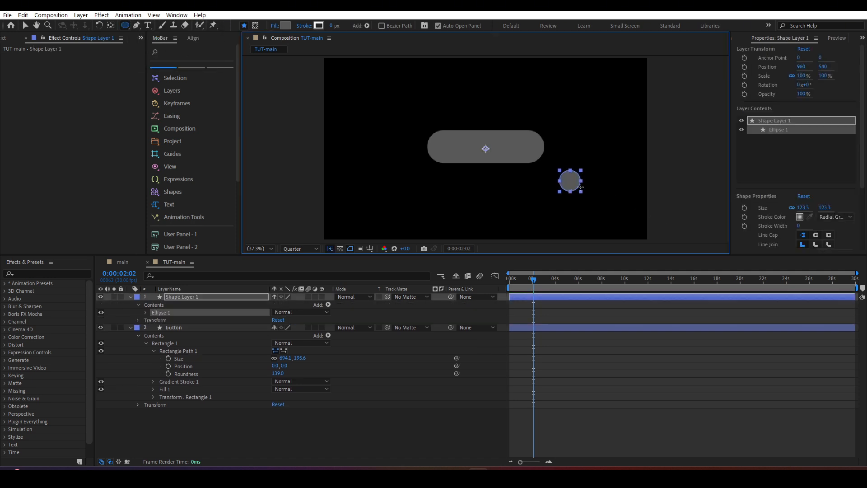
left_click(26, 26)
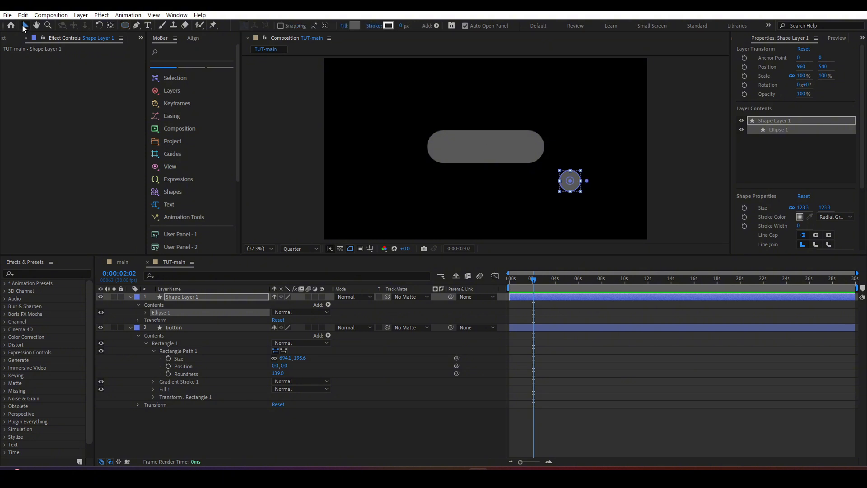
left_click(201, 293)
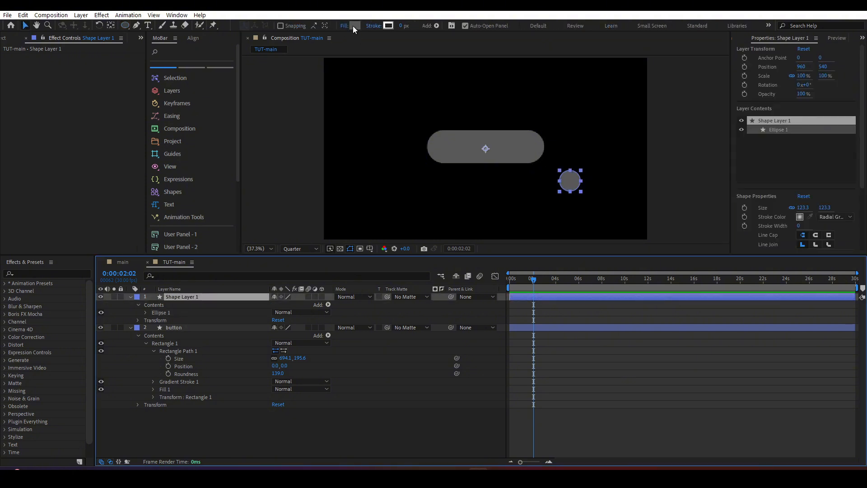
double_click(113, 26)
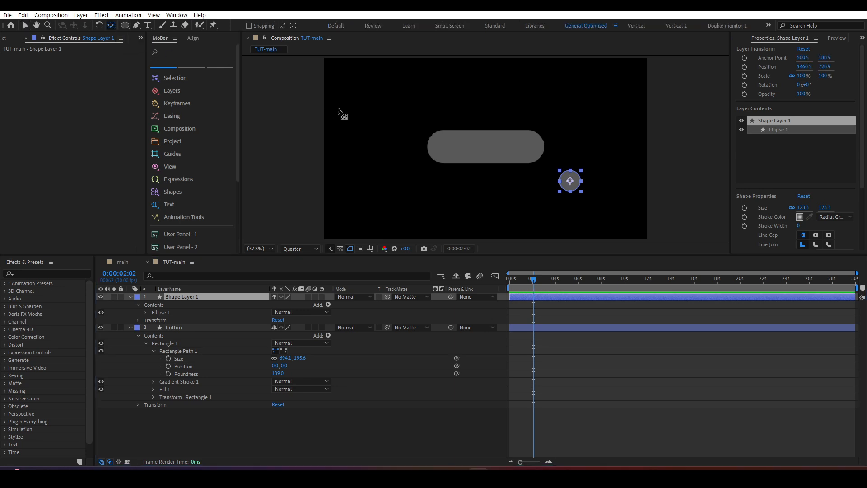
Step: Rename the circle's shape layer to "mouse"
key("Return")
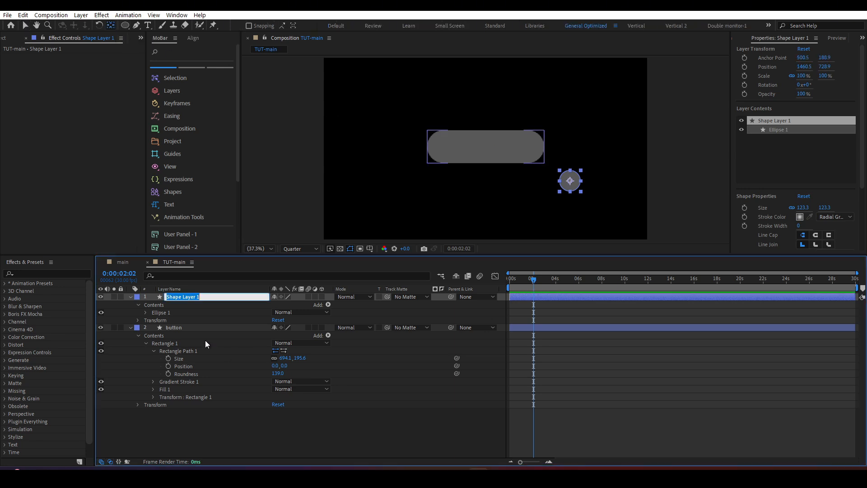
type("mouse")
key("Return")
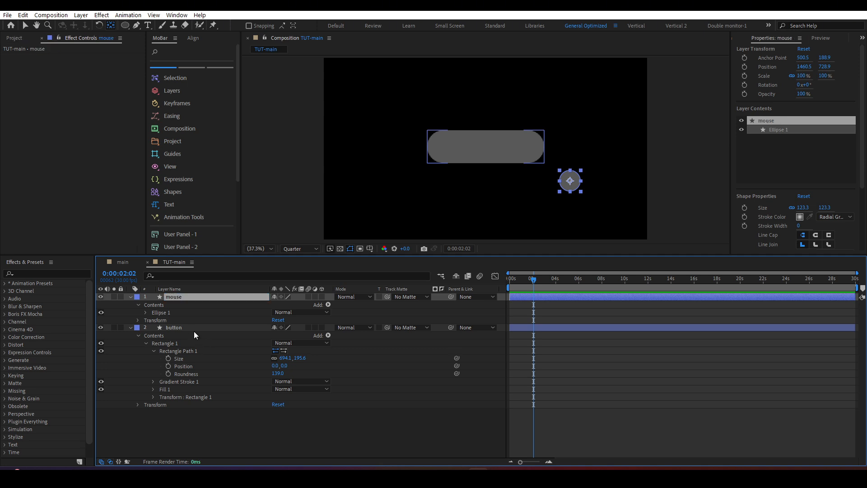
Step: Find the Distort Transform effect by searching for "trans" and apply it to the button layer
left_click(193, 330)
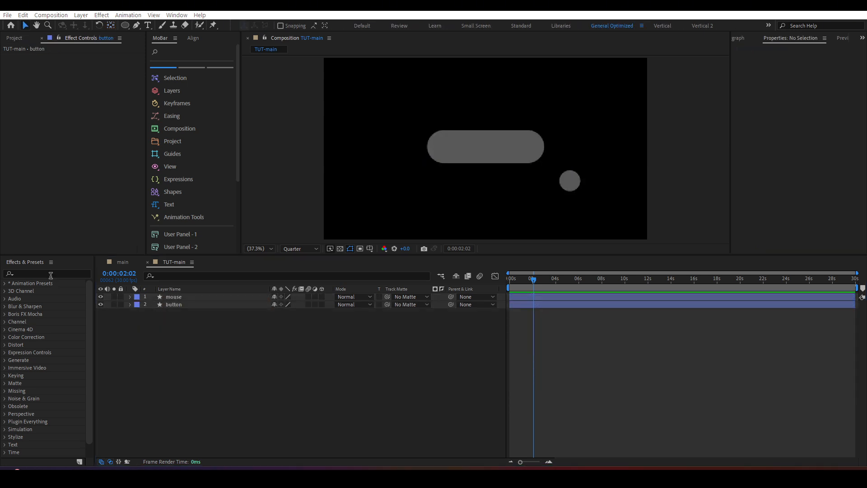
left_click(50, 275)
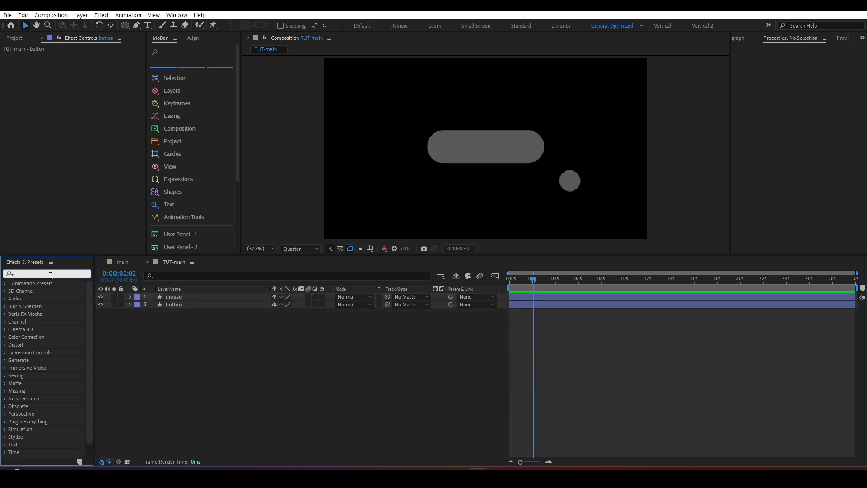
type("trans")
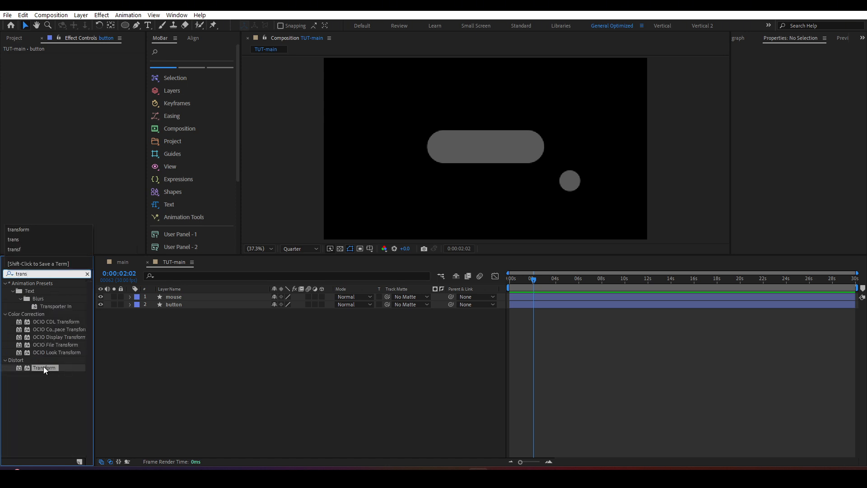
left_click_drag(44, 367, 180, 307)
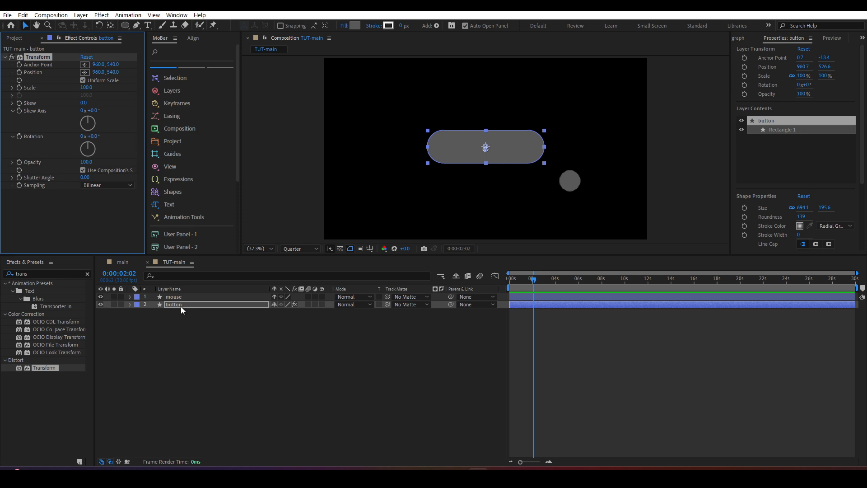
left_click(181, 306)
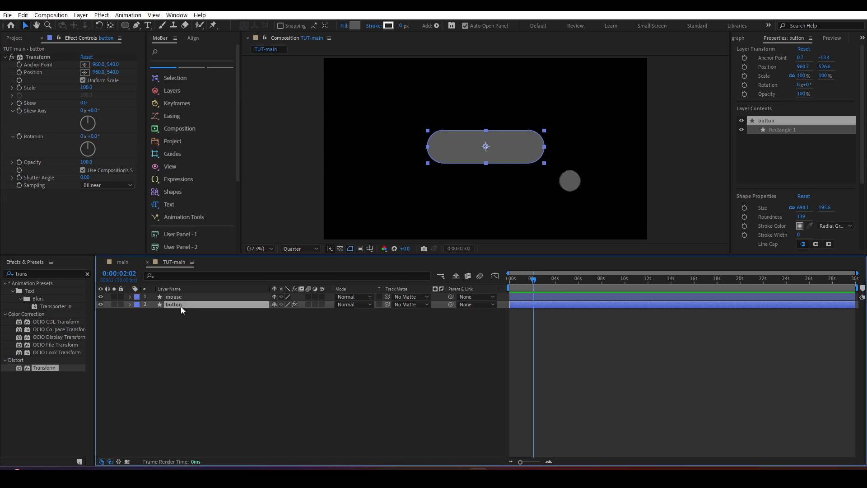
Step: Expand the button layer's own Transform properties to examine them alongside the Transform effect
left_click(129, 304)
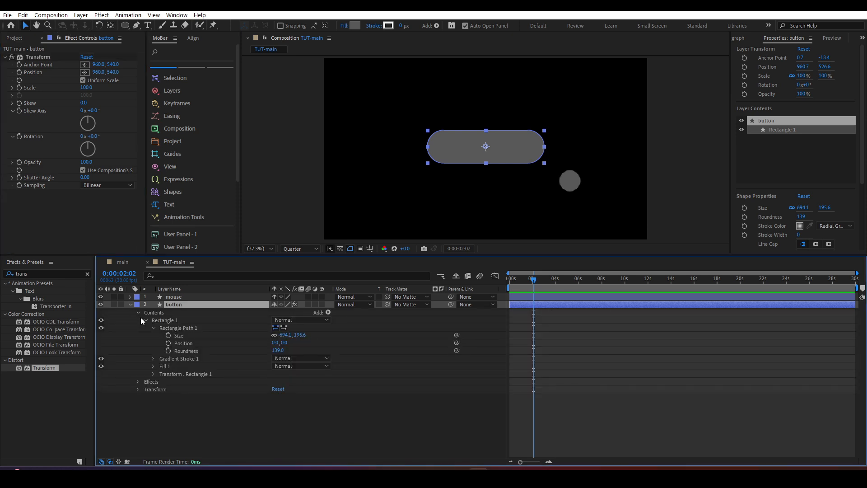
left_click(138, 313)
left_click(139, 328)
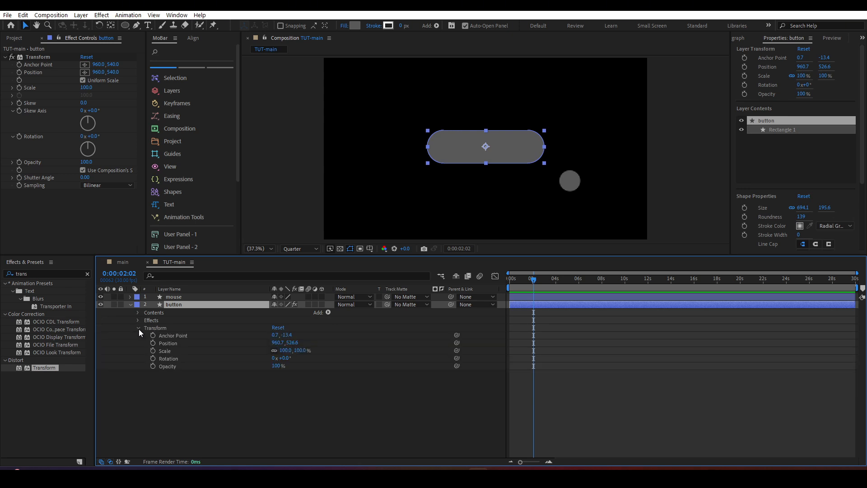
left_click(150, 329)
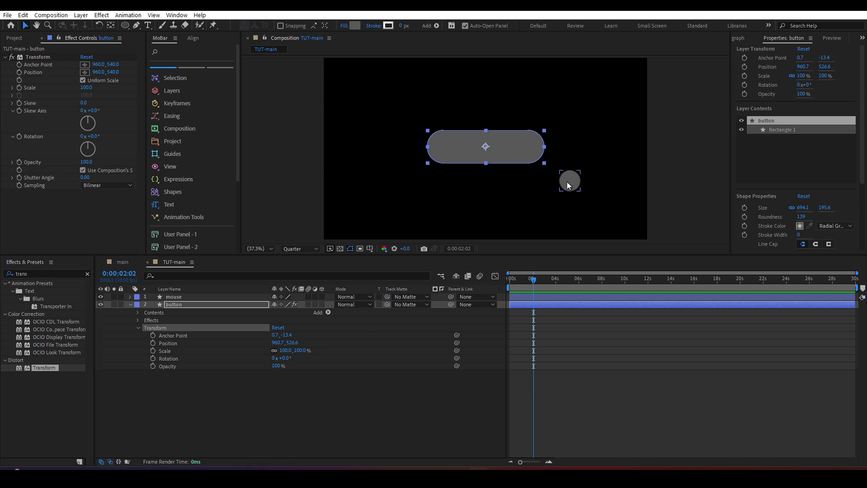
Step: Move the mouse circle slightly closer to the button and set its fill colour to DD8585
mouse_move(568, 182)
left_mouse_down()
mouse_move(514, 151)
mouse_move(556, 180)
left_mouse_up()
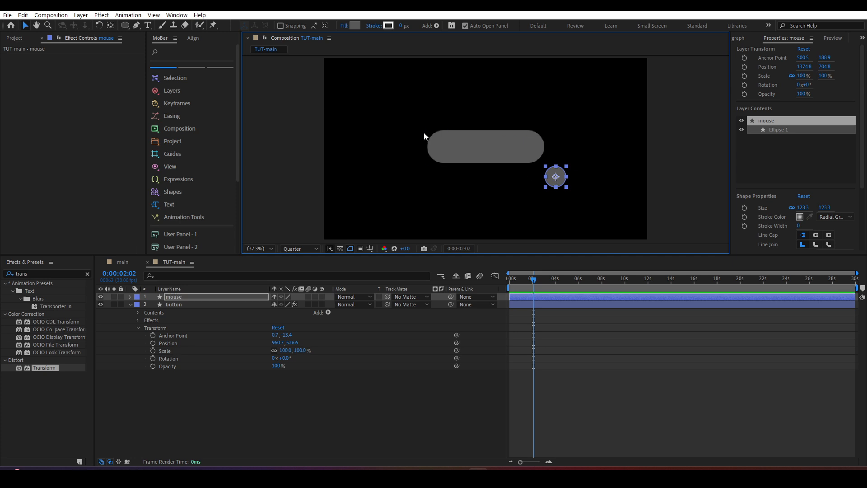
left_click(447, 146)
left_click(556, 177)
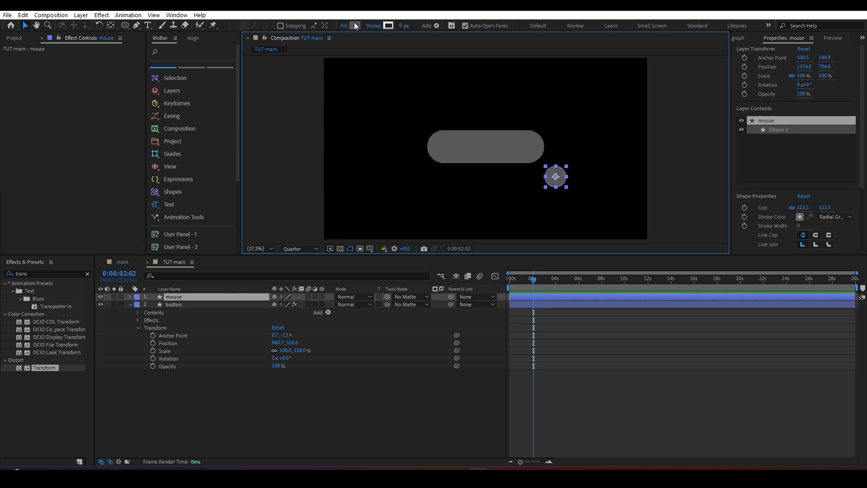
left_click(355, 26)
left_click(194, 213)
left_click(222, 191)
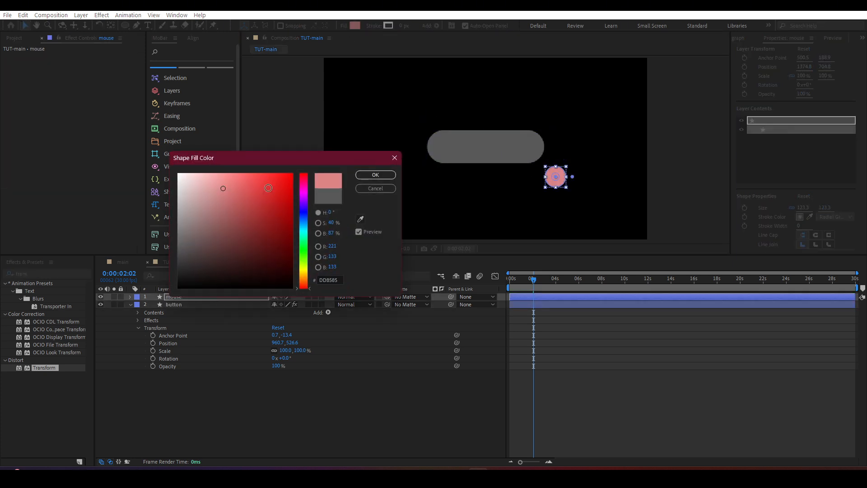
left_click(384, 174)
Step: Add an expression to the Position of the button's Transform effect, pasting the hover code that uses thisComp.layer("mouse") as pointer
left_click(497, 147)
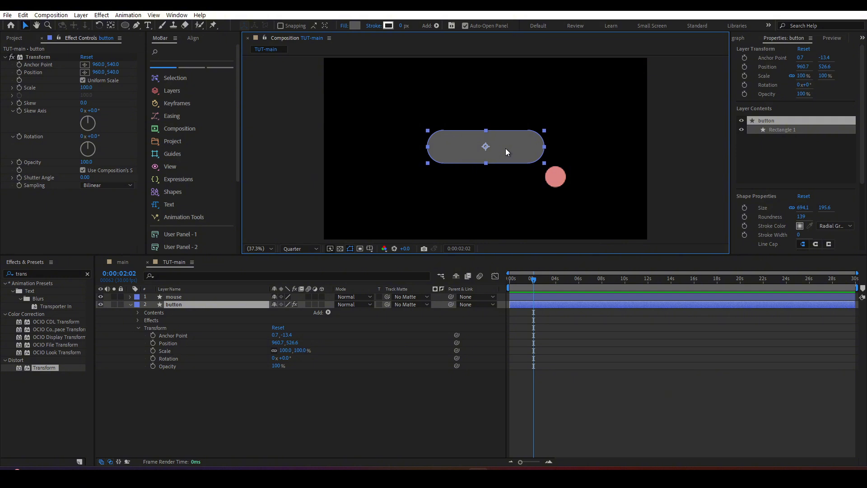
left_click(28, 58)
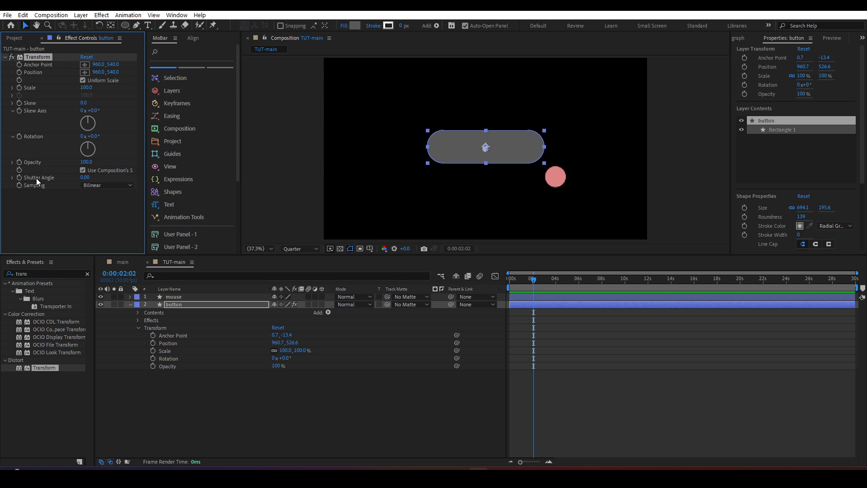
left_click(555, 175)
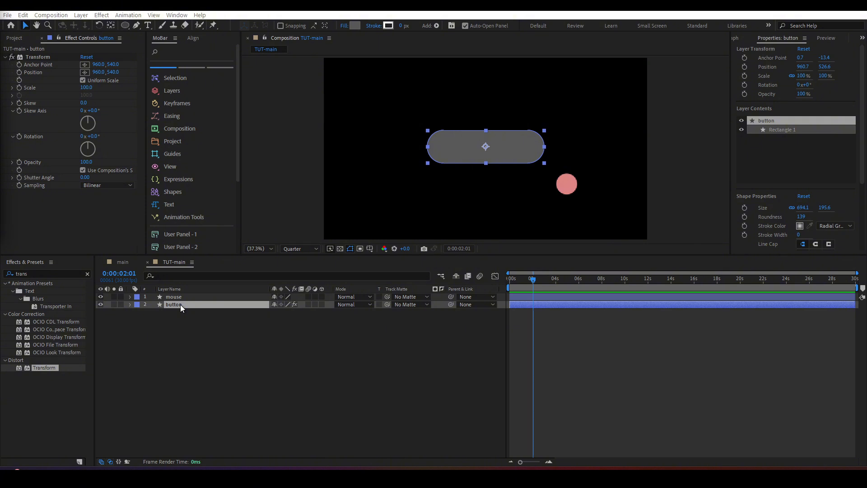
left_click(19, 73, "alt")
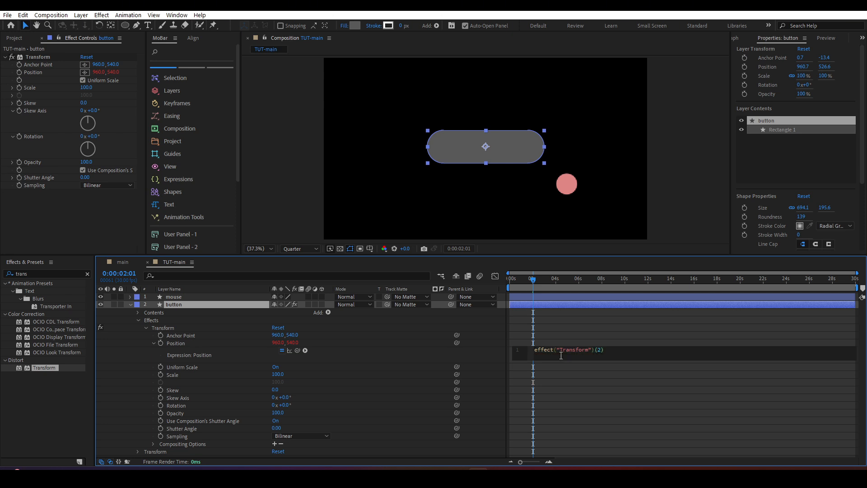
key("ctrl+v")
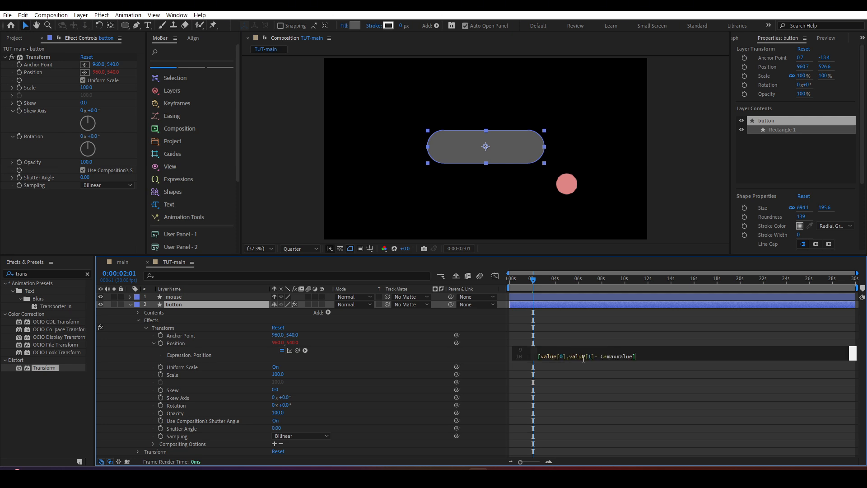
left_click(655, 365)
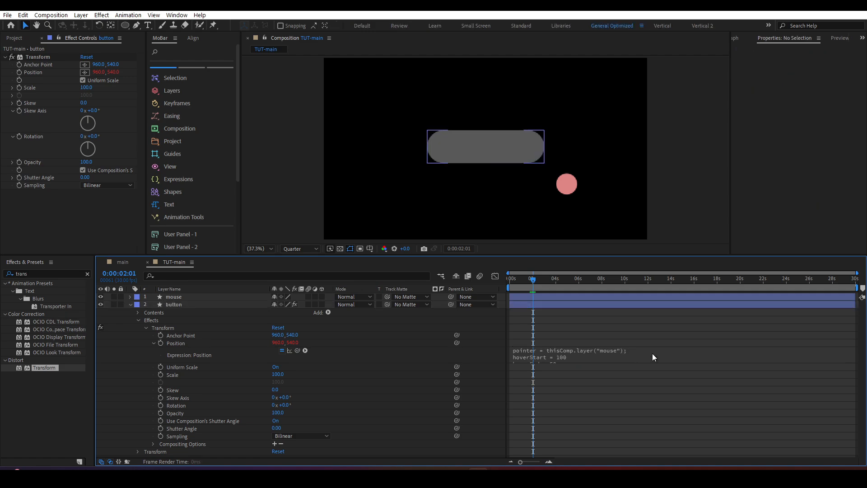
left_click(652, 353)
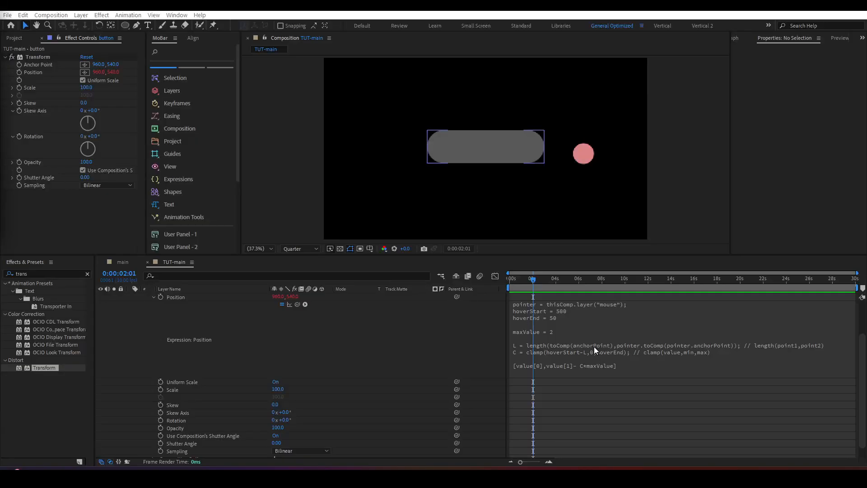
Step: Examine the Position expression's pointer line together with the mouse and button layers it relates
left_click(617, 366)
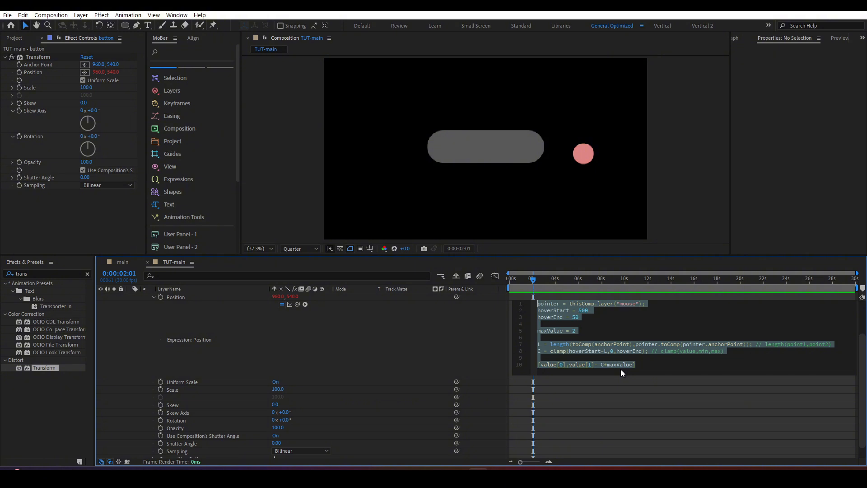
left_click(582, 303)
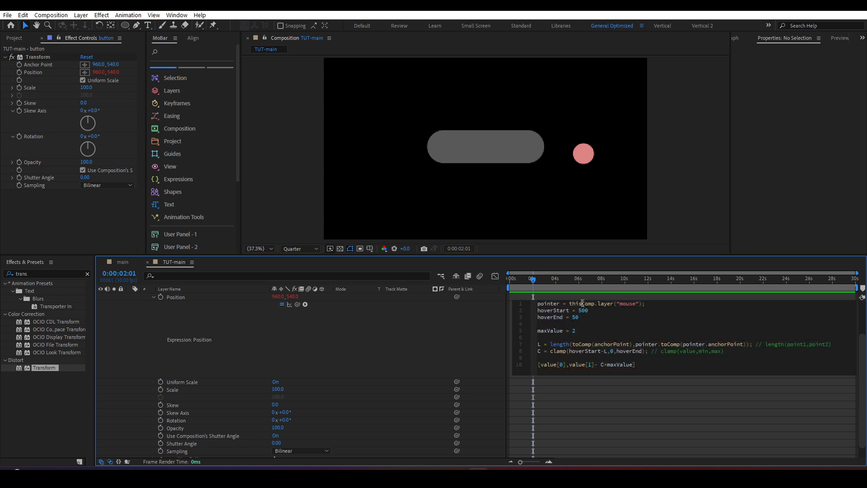
triple_click(582, 303)
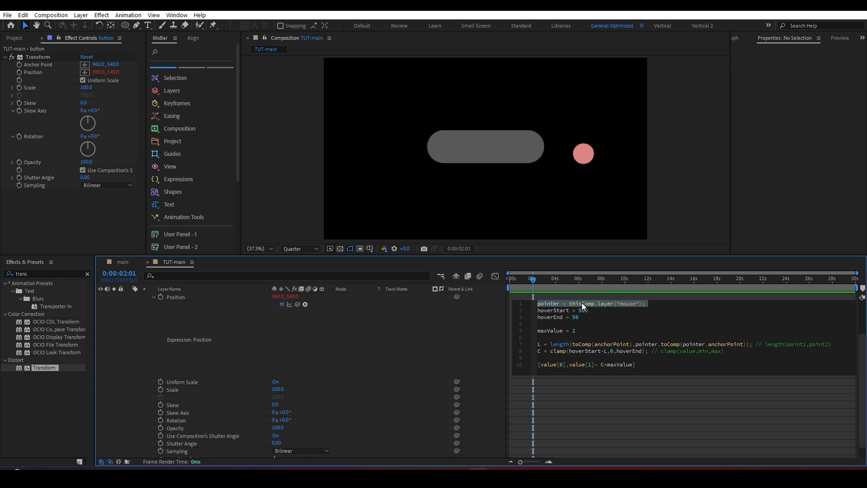
scroll(483, 333, "up", 2)
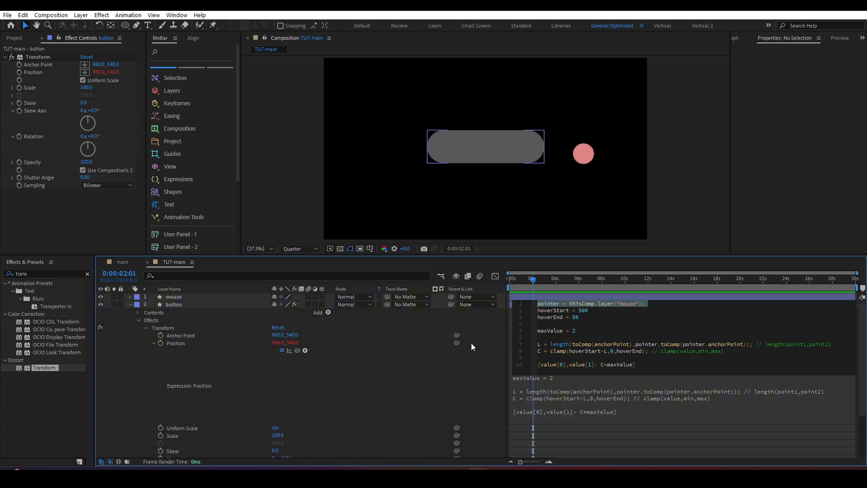
scroll(461, 368, "down", 2)
scroll(459, 372, "up", 2)
left_click(460, 372)
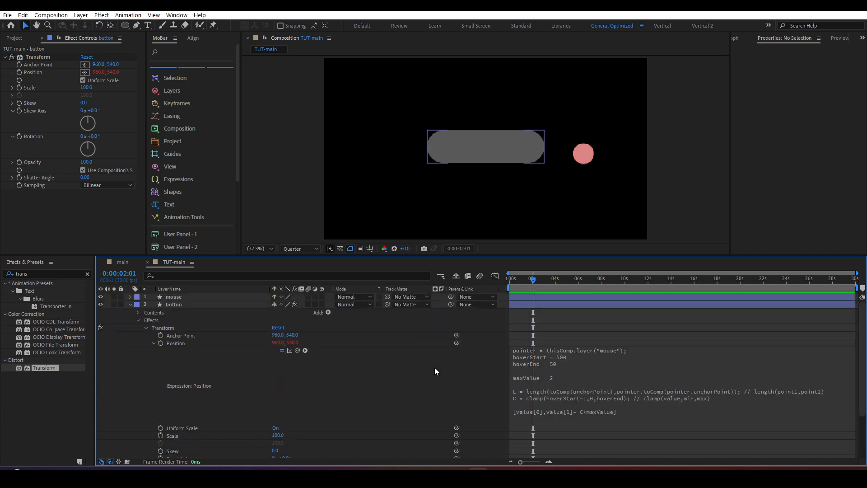
left_click(222, 292)
left_click(221, 292)
left_click(583, 159)
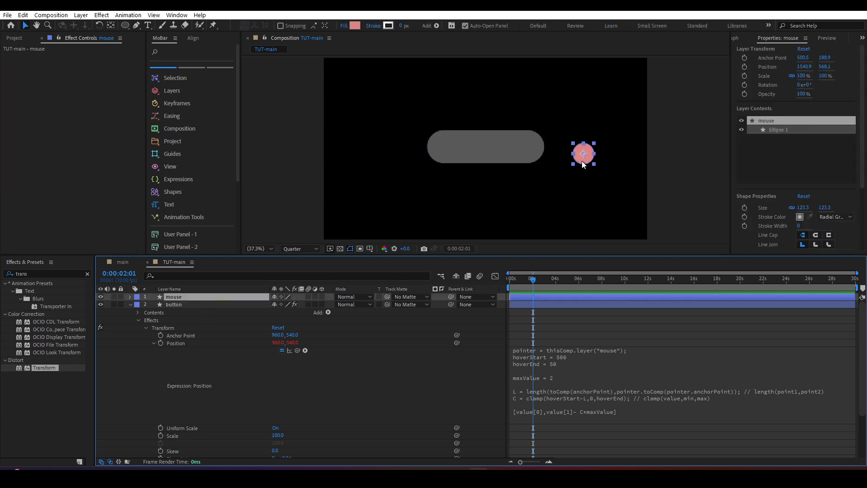
left_click(556, 307)
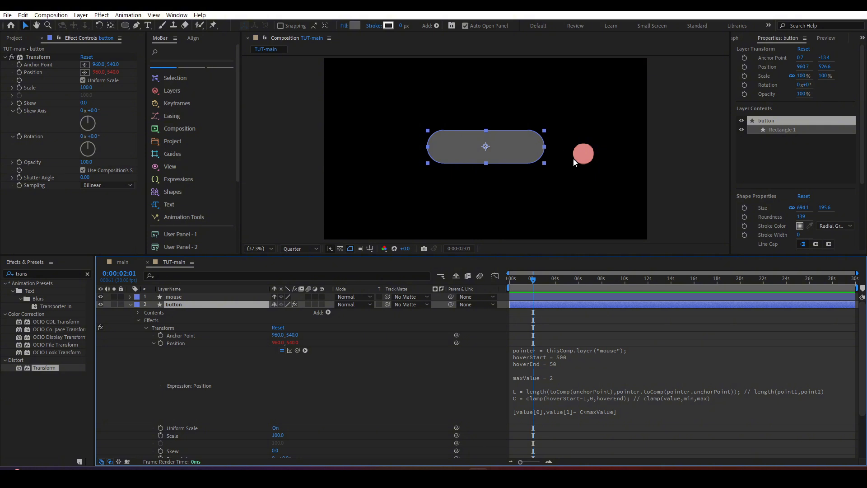
left_click(587, 160)
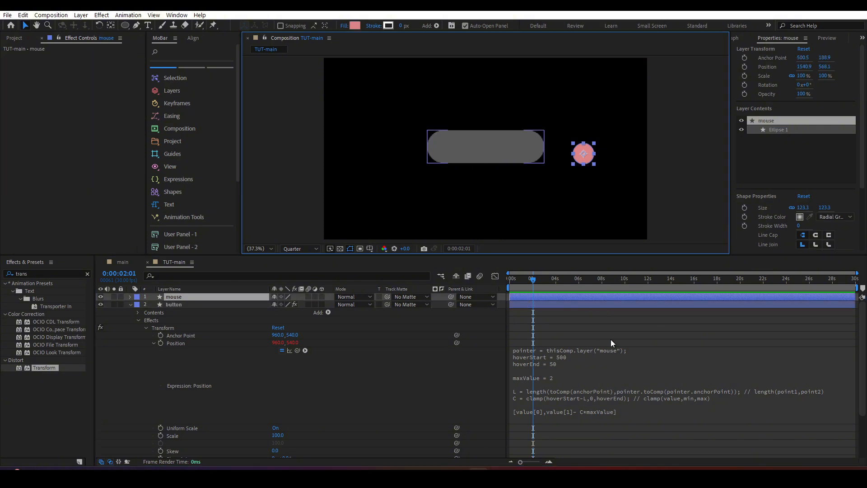
Step: Shift the mouse circle slightly away from the button and set hoverStart to 100 in the Position expression
left_click(603, 351)
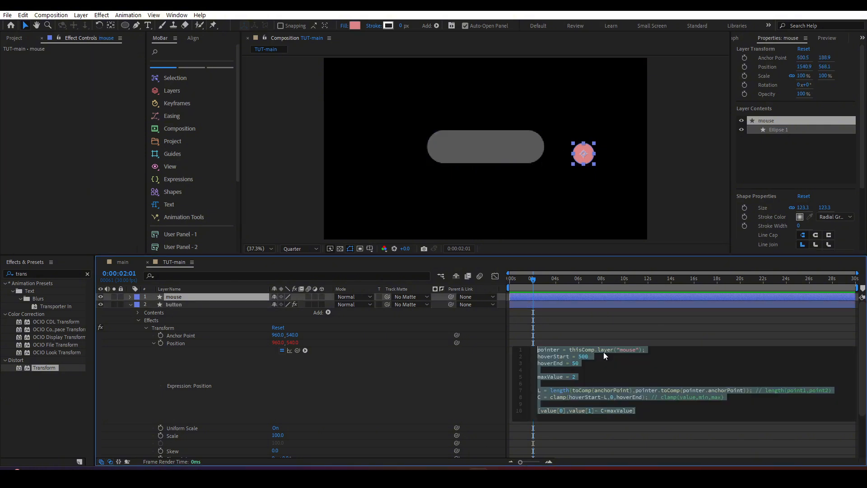
left_click(593, 356)
left_click_drag(580, 363, 536, 357)
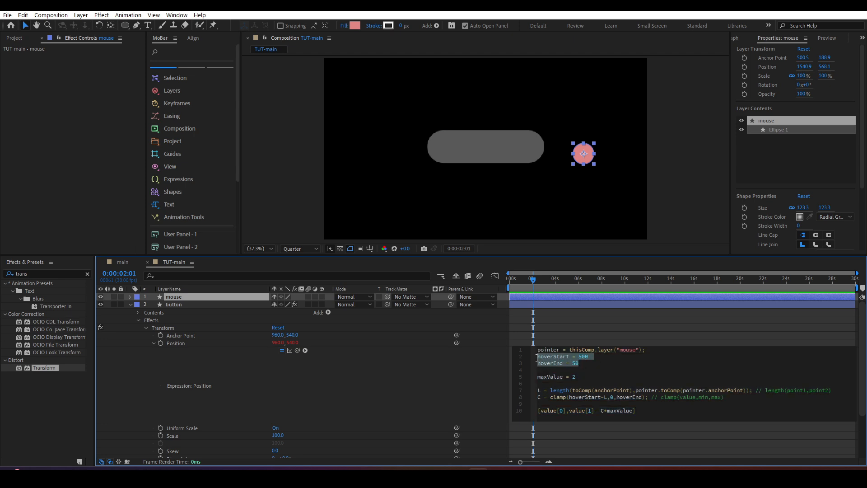
left_click_drag(588, 161, 592, 158)
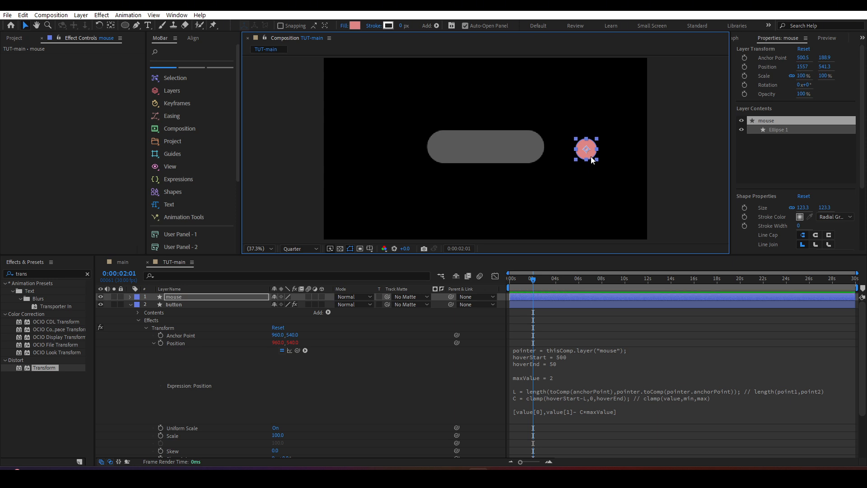
left_click(563, 358)
left_click(582, 358)
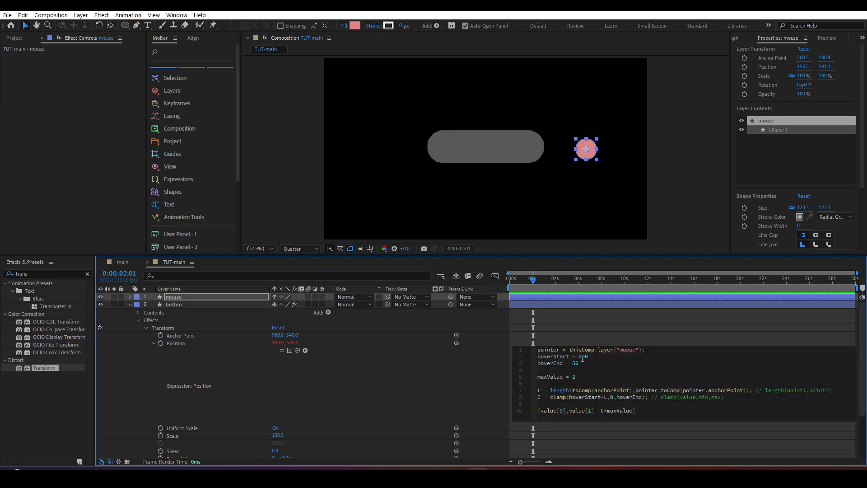
type("1")
left_click(625, 277)
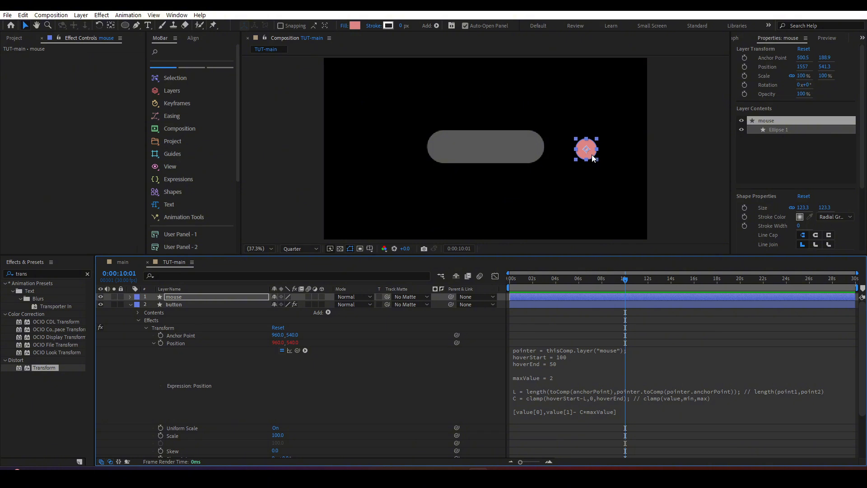
Step: Test the hover reaction by moving the mouse circle to the button's edge and back, checking the hoverEnd line
left_click_drag(591, 152, 545, 153)
left_click_drag(573, 154, 597, 156)
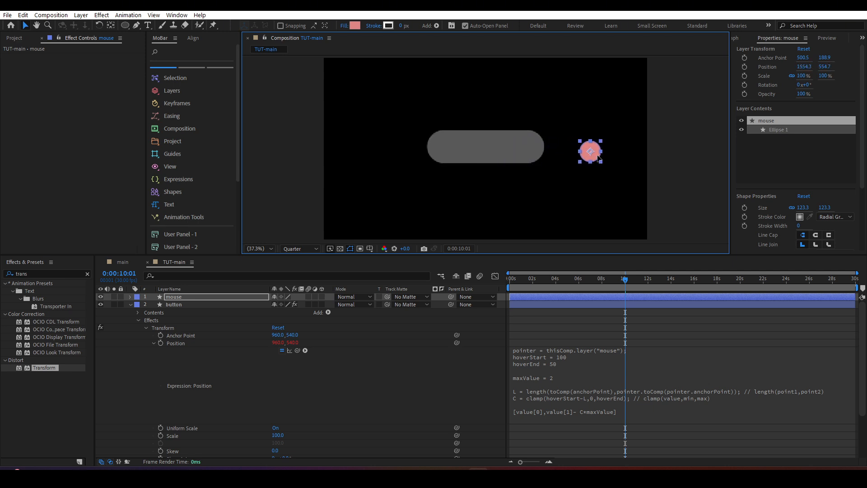
left_click(577, 364)
left_click(577, 365)
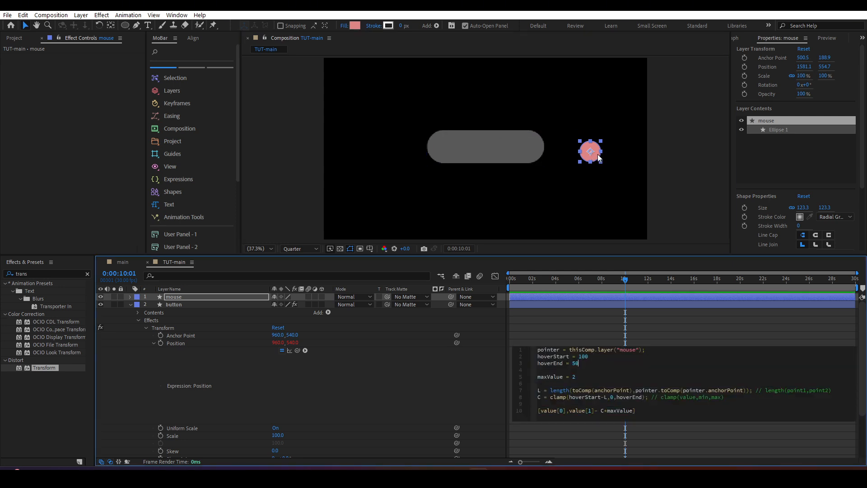
left_click_drag(598, 153, 577, 156)
Step: Draw a circle about 57 px wide at the centre of the button layer and fill it red
left_click(497, 154)
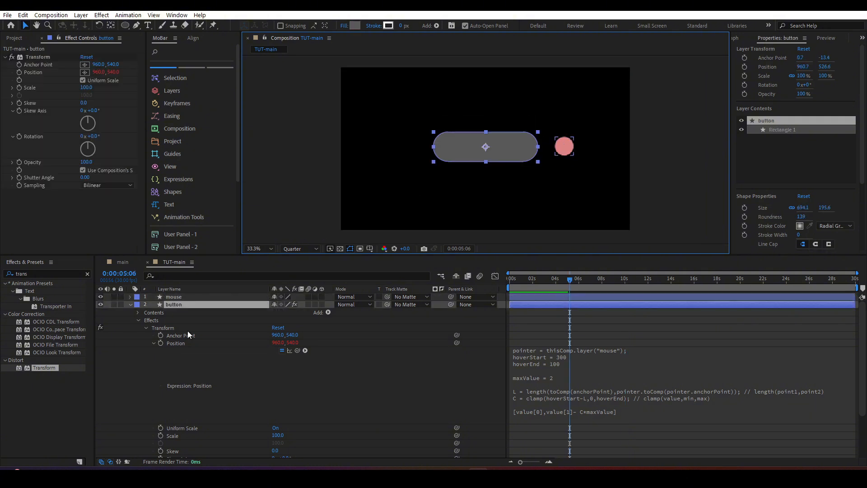
left_click(121, 366)
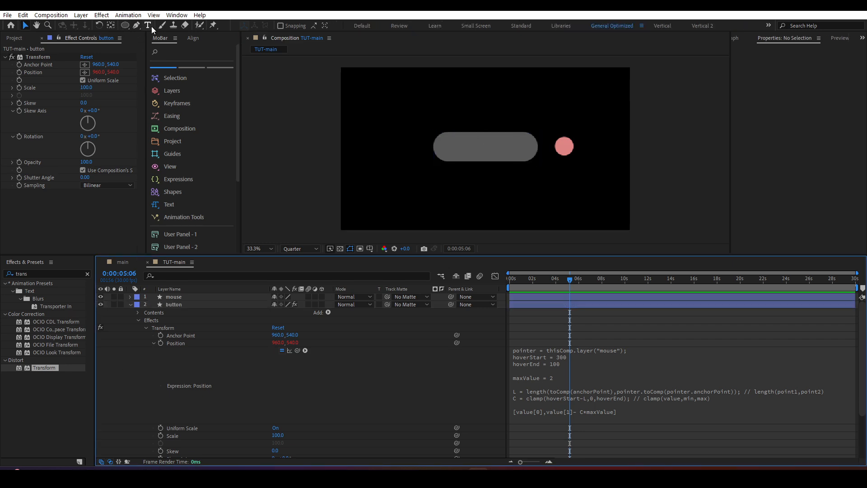
left_click(126, 27)
left_click(125, 26)
left_click_drag(485, 146, 490, 152)
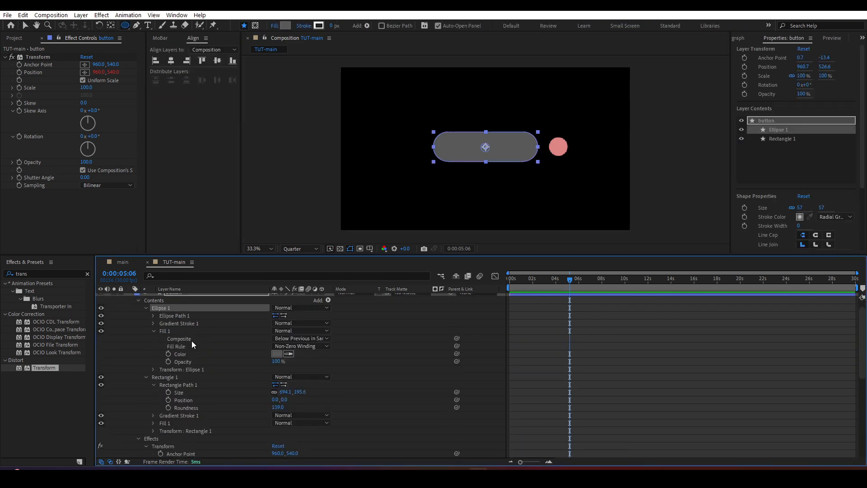
left_click(280, 354)
left_click(139, 300)
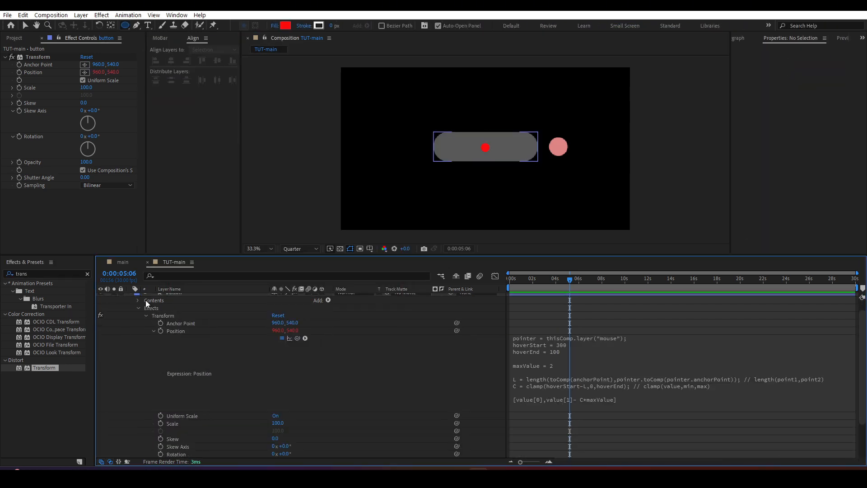
scroll(146, 304, "up", 4)
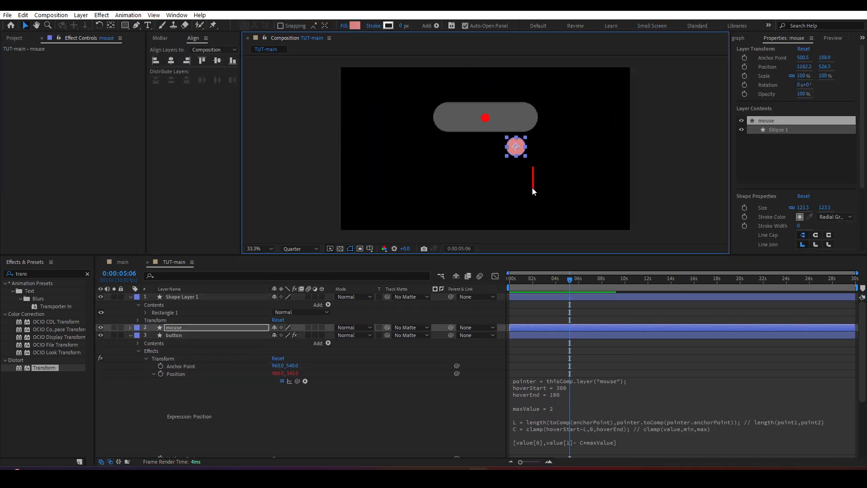
Step: Centre the anchor point of the red 12 by 165 px marker bar, duplicate the bar further inward, and move the mouse circle clear
key("ctrl+d")
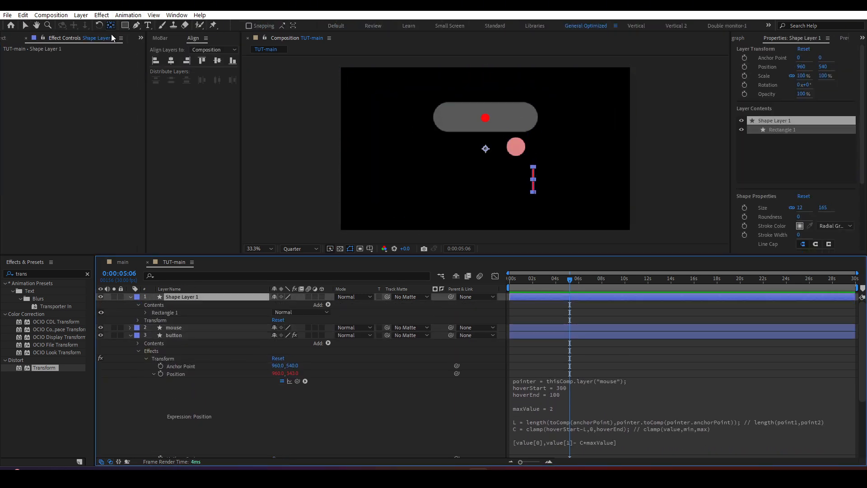
key("ctrl+alt+Home")
left_click_drag(516, 147, 568, 146)
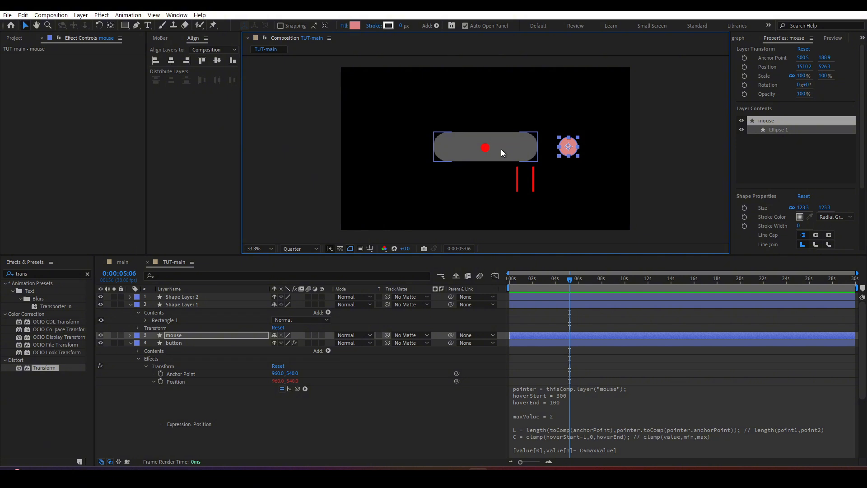
Step: Move the mouse circle over the outer marker at the button's edge and set hoverEnd to 300 in the Position expression
left_click(556, 399)
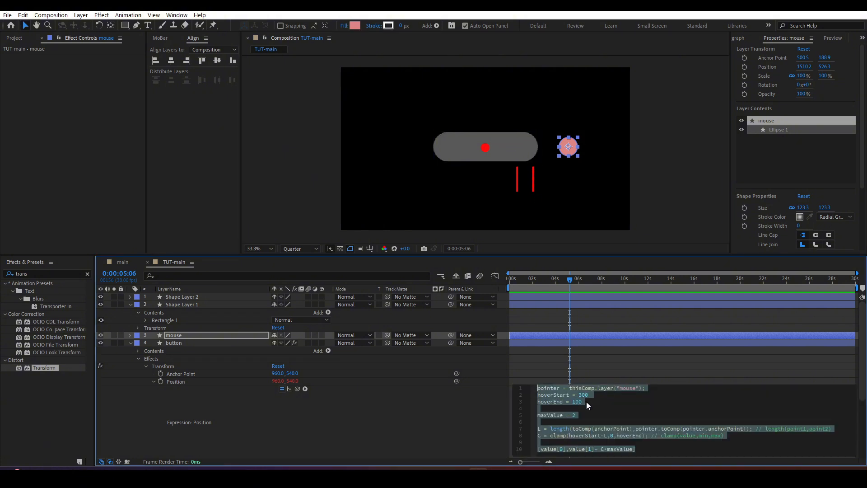
left_click(533, 180)
left_click(518, 190)
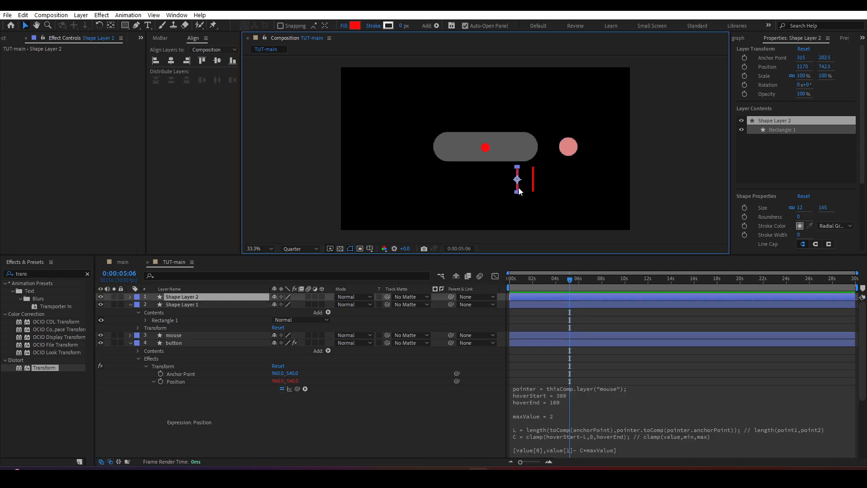
left_click(533, 183)
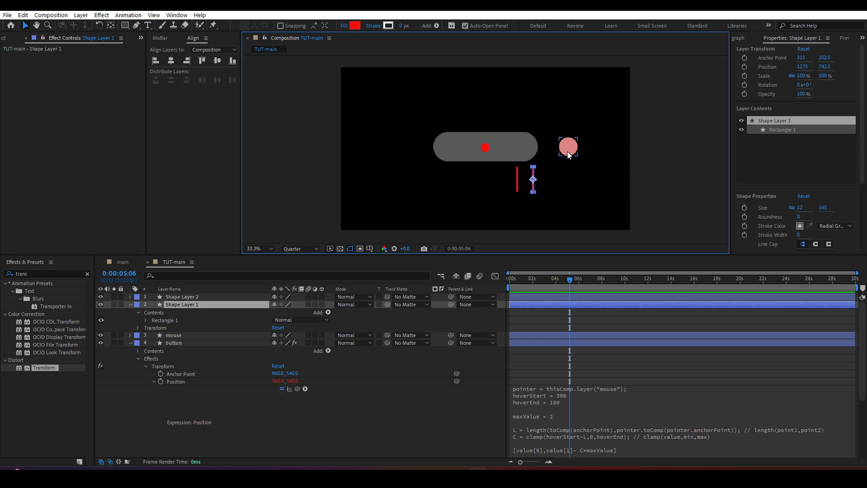
left_click_drag(569, 153, 539, 154)
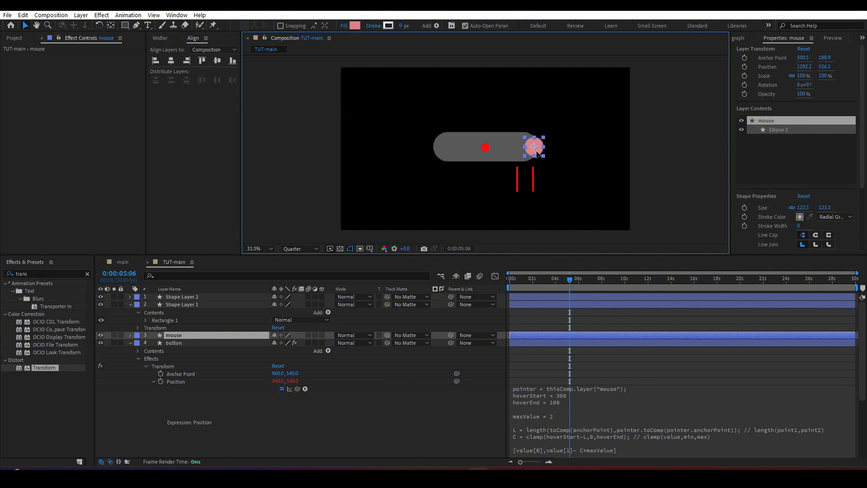
left_click(567, 403)
left_click(576, 402)
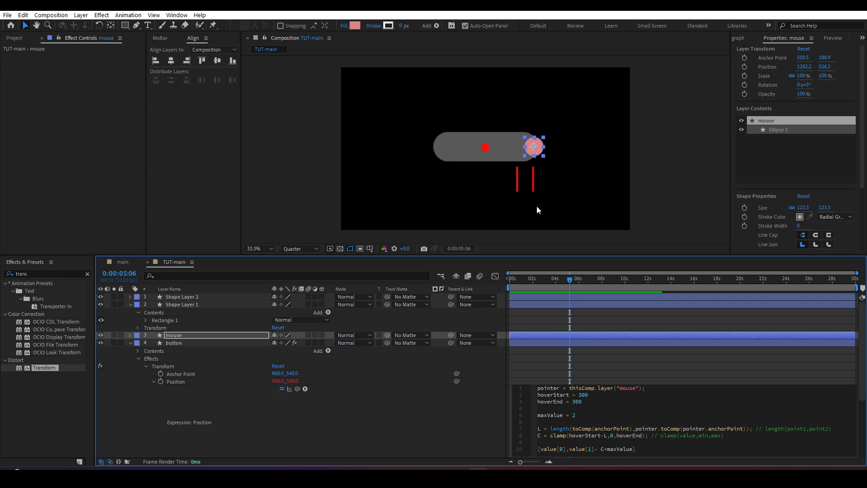
Step: Duplicate the inner marker bar and place the copy beneath the button's centre at X position 960
left_click(518, 188)
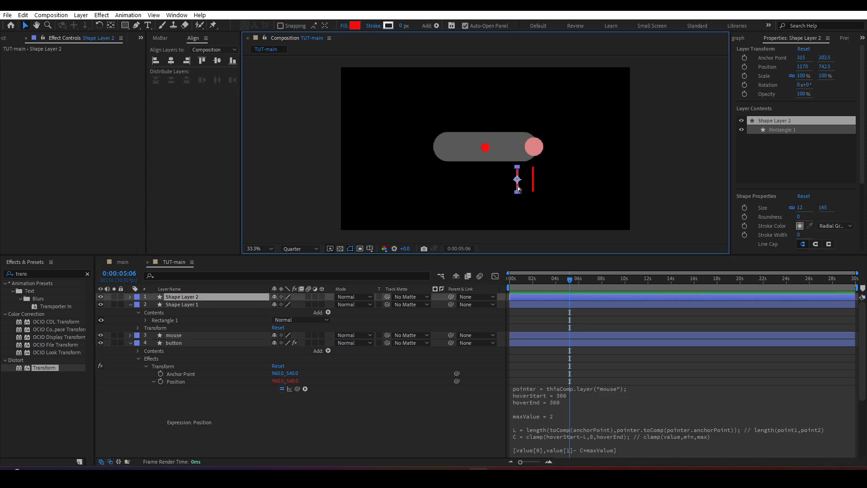
left_click_drag(518, 180, 487, 180)
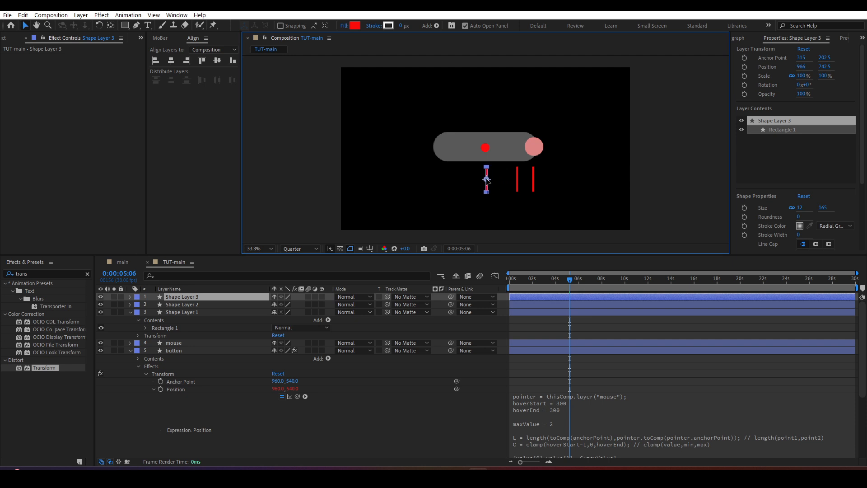
left_click(495, 183)
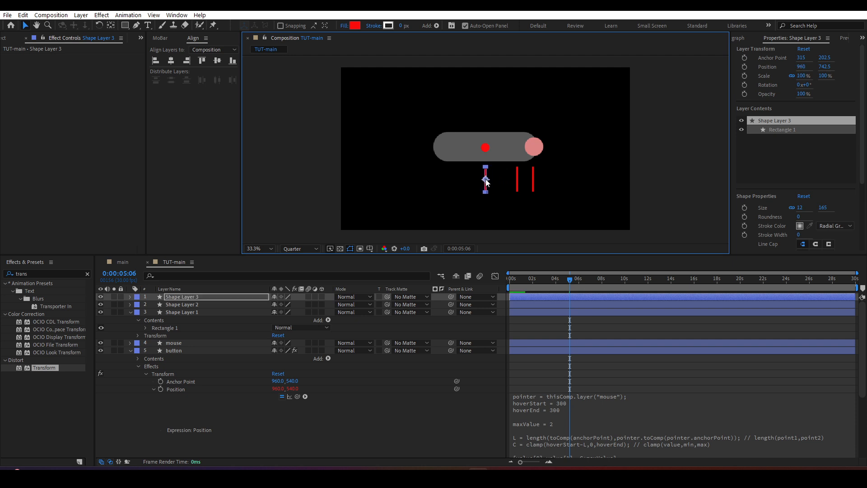
Step: Change the fill colour of the inner and centre marker bars to blue
left_click(517, 180)
left_click(355, 25)
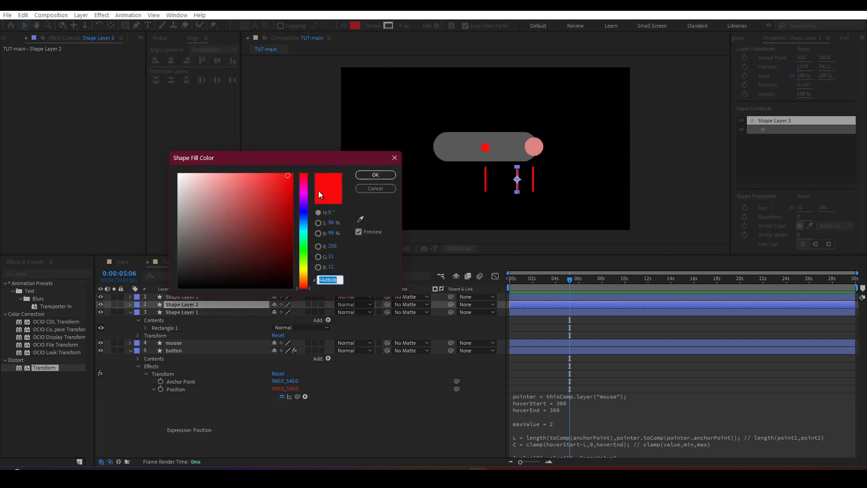
left_click(304, 213)
left_click(368, 176)
left_click(430, 118)
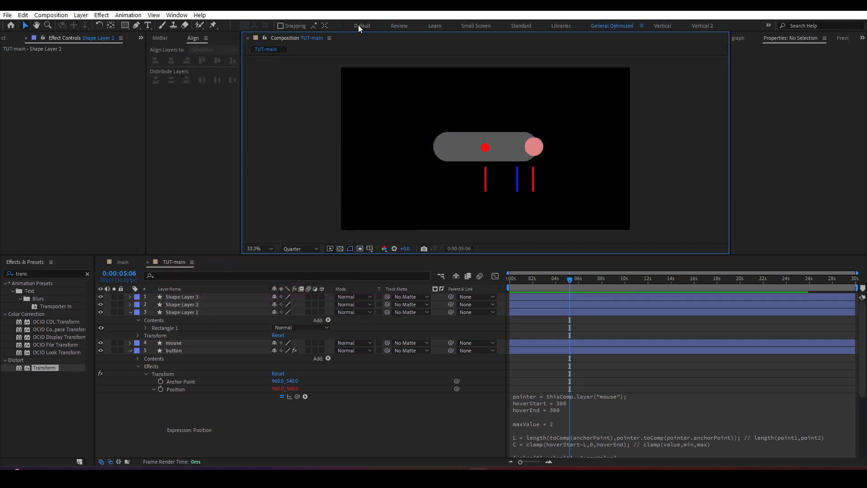
left_click(485, 188)
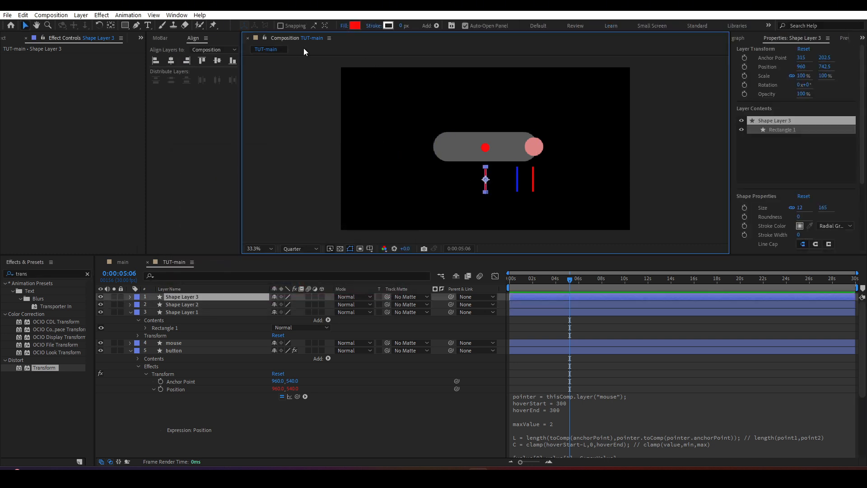
left_click(355, 26)
left_click(305, 213)
left_click(369, 177)
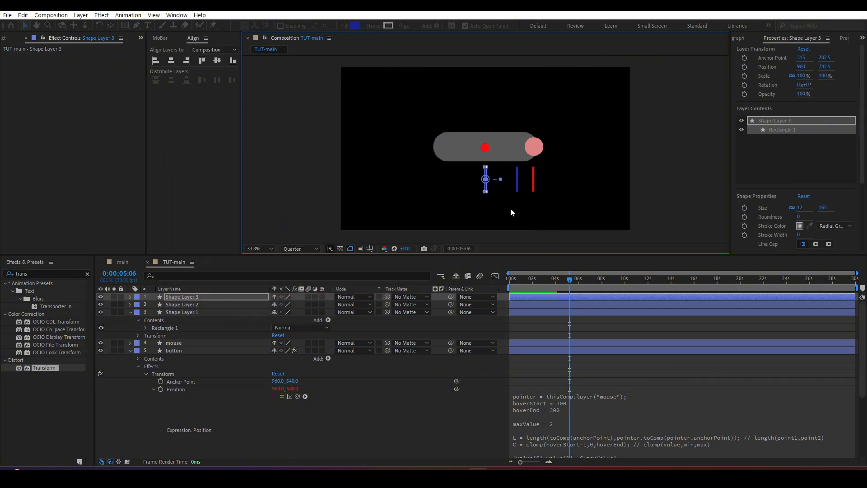
Step: Test the hover range by moving the mouse circle to the button's centre and back to the outer marker
left_click_drag(536, 144, 489, 144)
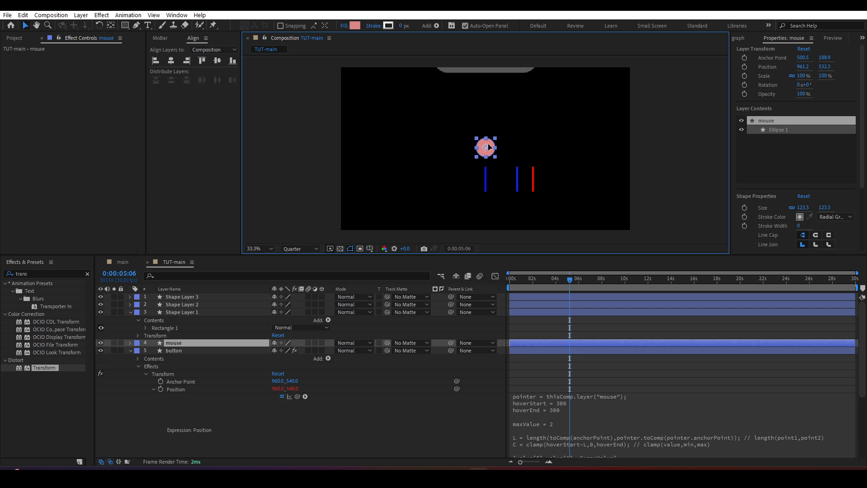
left_click_drag(488, 144, 536, 143)
right_click(522, 146)
left_click(525, 143)
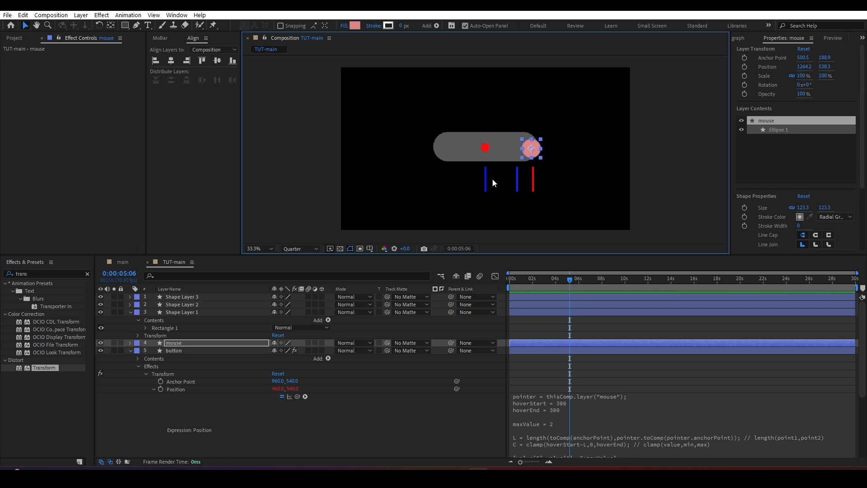
Step: Set hoverEnd to 150 in the button's Position expression
left_click(560, 411)
left_click(577, 410)
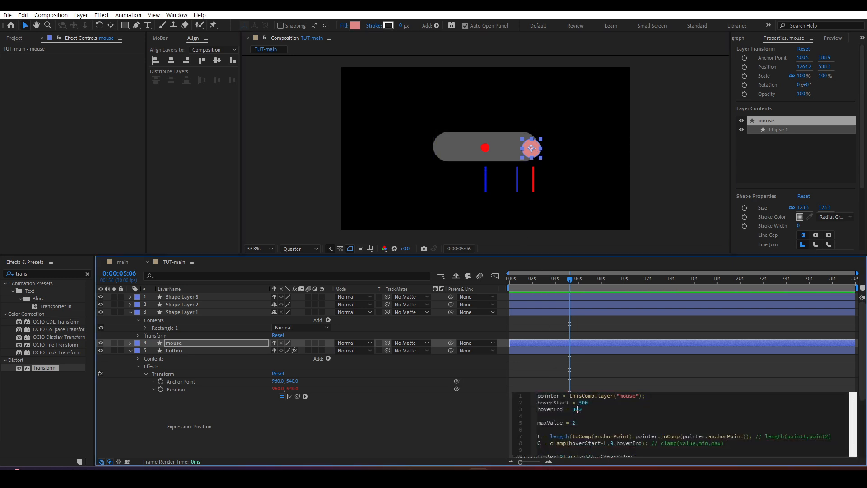
key("BackSpace")
left_click(573, 280)
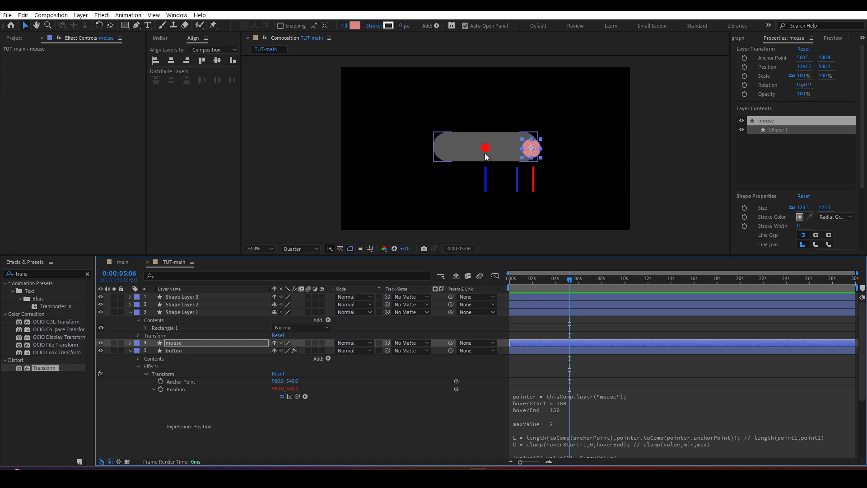
Step: Move the blue centre marker bar about halfway to the red outer marker and delete the other blue bar
left_click(486, 182)
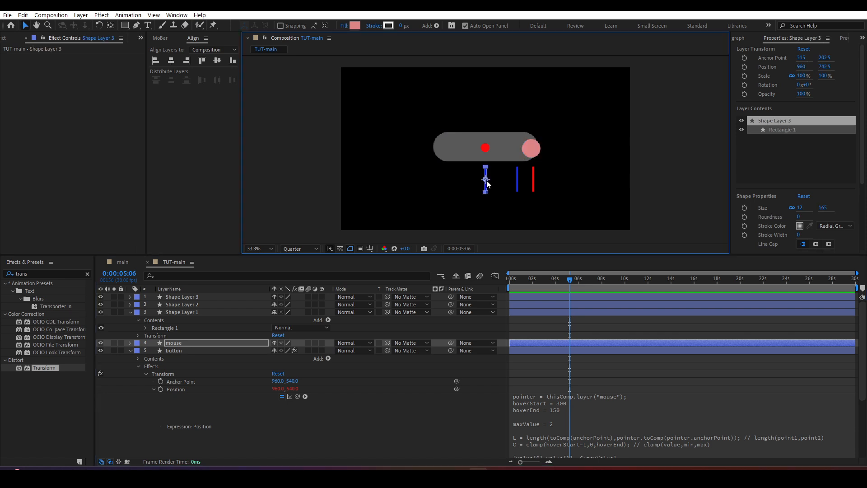
left_click_drag(486, 183, 511, 182)
left_click(518, 182)
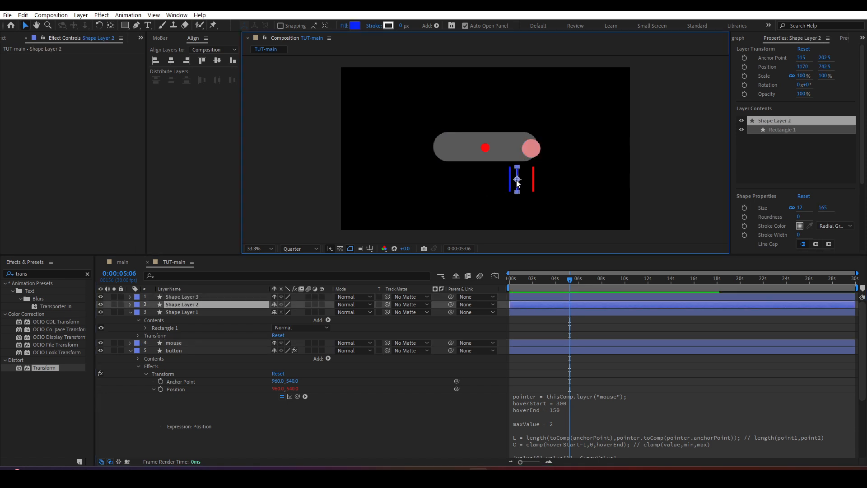
key("Delete")
Step: Test the hover with the mouse circle around the button, bringing it to rest just outside the red marker
left_click_drag(537, 152, 560, 152)
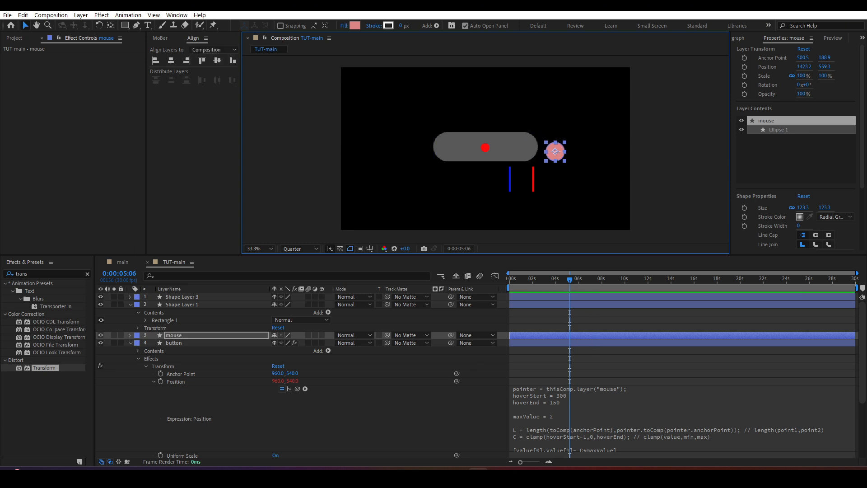
scroll(561, 353, "down", 3)
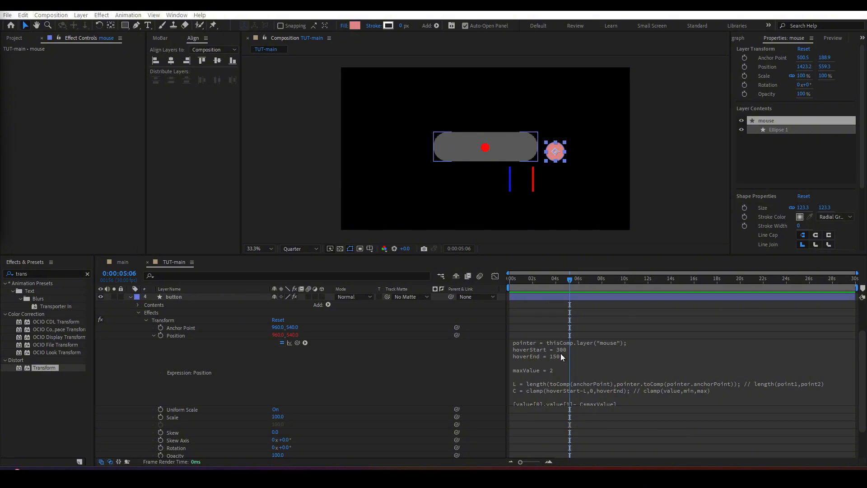
left_click(560, 369)
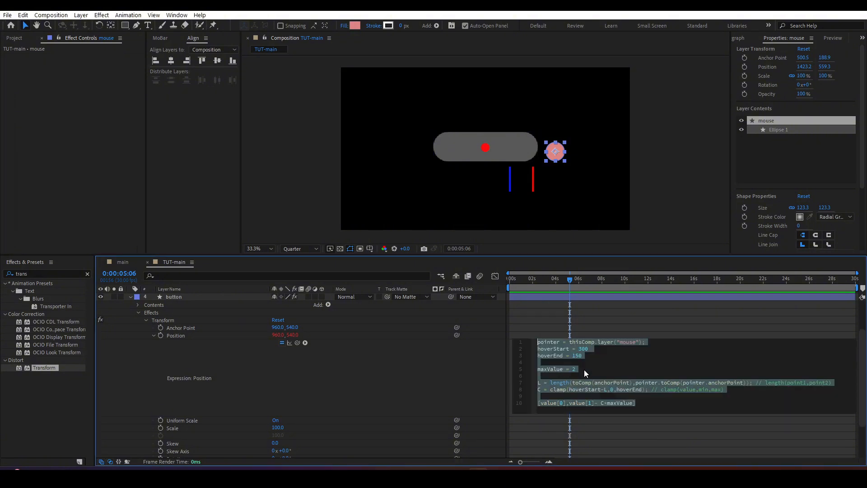
left_click(503, 159)
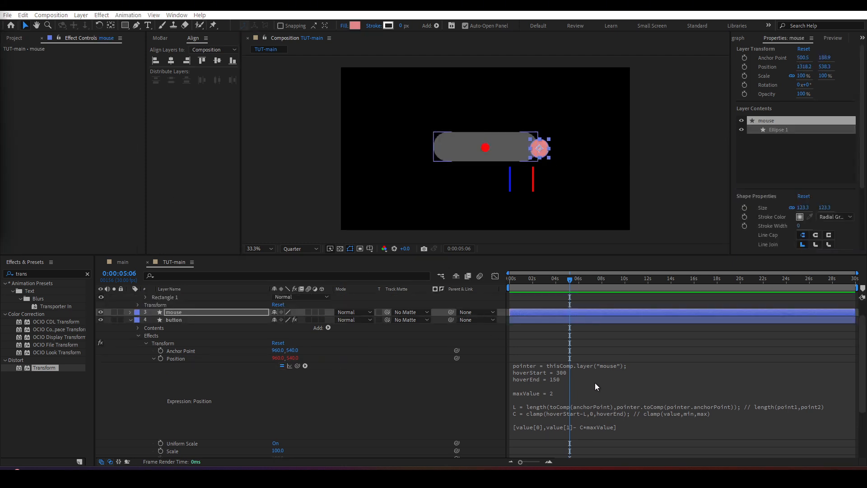
Step: Examine the maxValue line and the length() line with its button and pointer anchor points in the Position expression
left_click(560, 382)
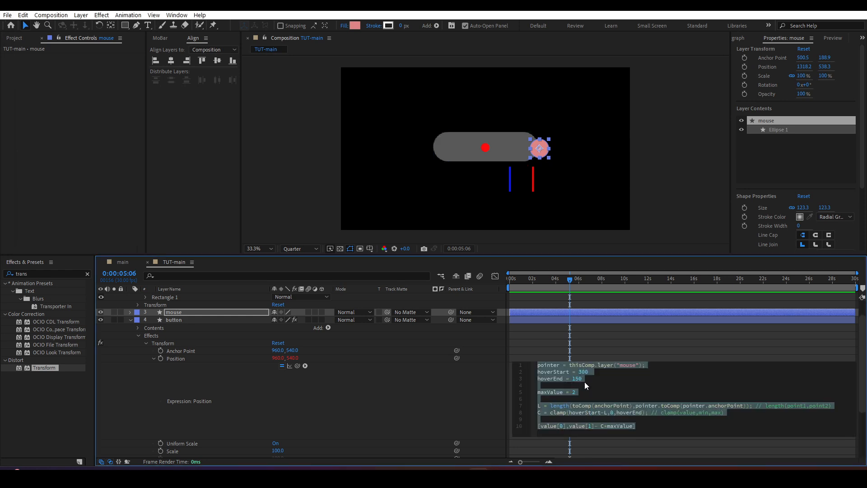
left_click_drag(585, 391, 538, 396)
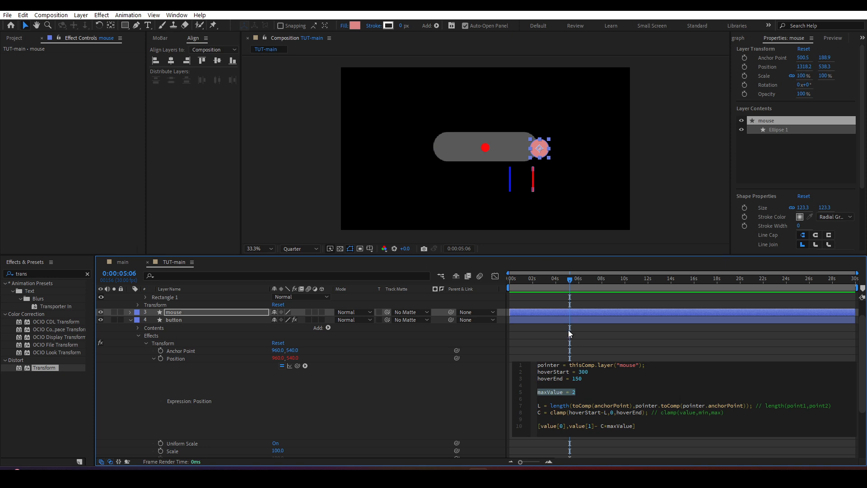
left_click(588, 407)
left_click_drag(552, 407, 833, 408)
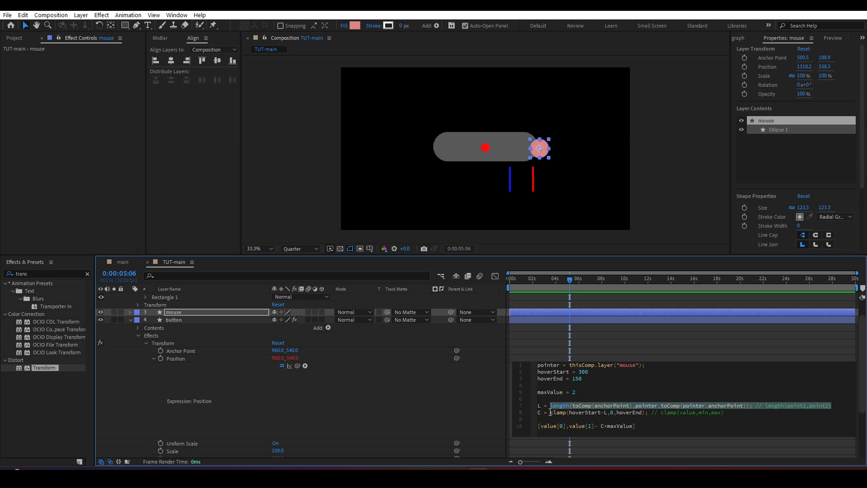
left_click_drag(551, 414, 832, 407)
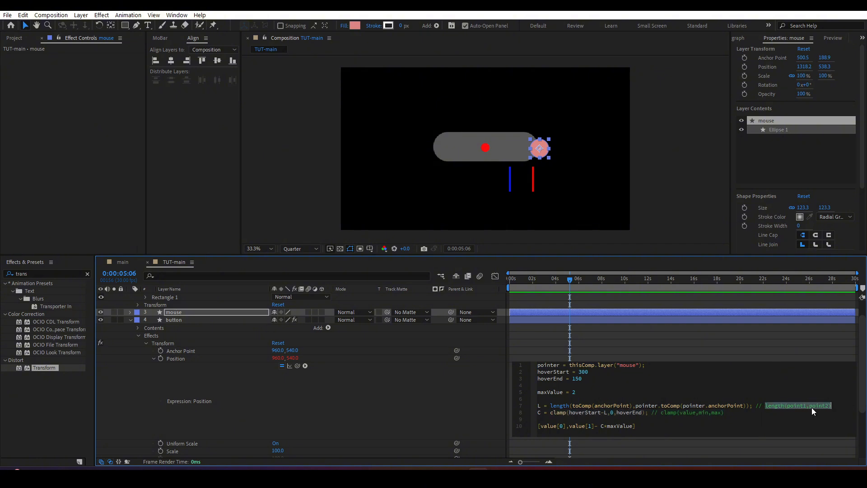
left_click(791, 406)
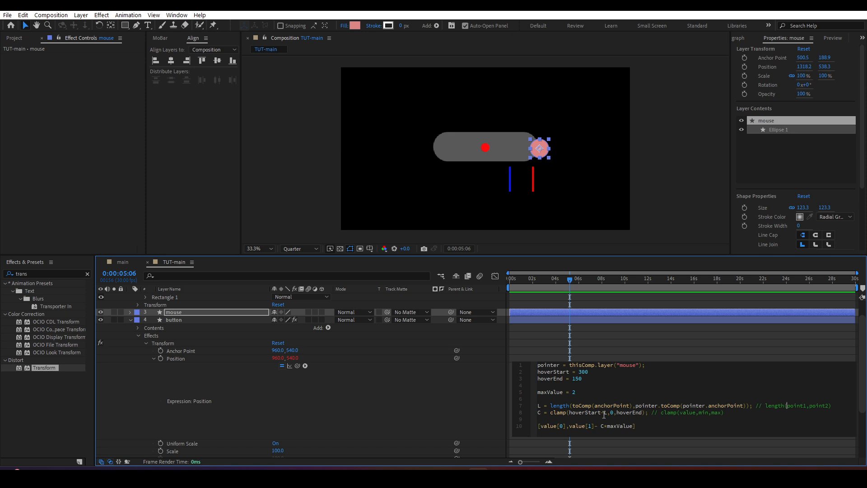
left_click_drag(571, 407, 634, 407)
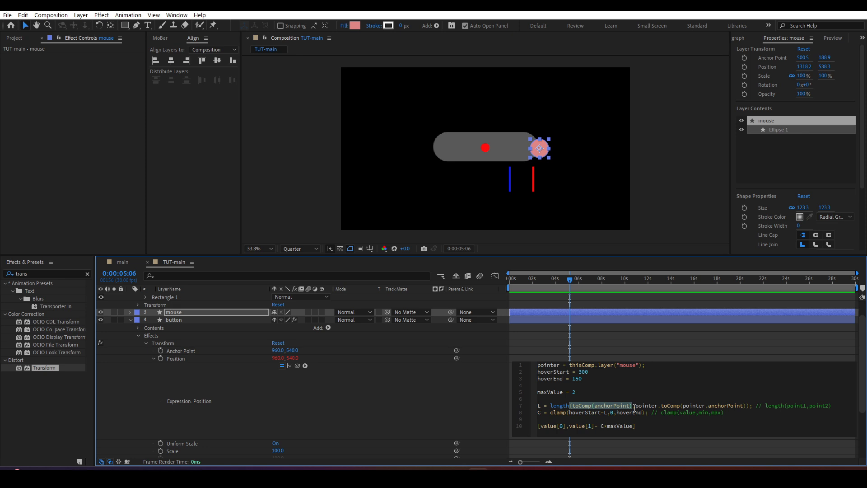
left_click_drag(636, 409, 747, 408)
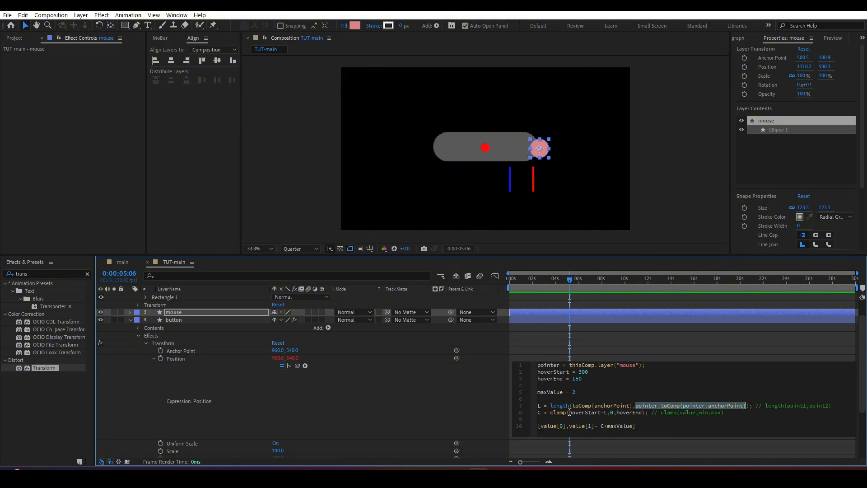
Step: Examine the clamp() line's value, minimum and maximum arguments against its comment in the Position expression
left_click_drag(570, 412, 642, 412)
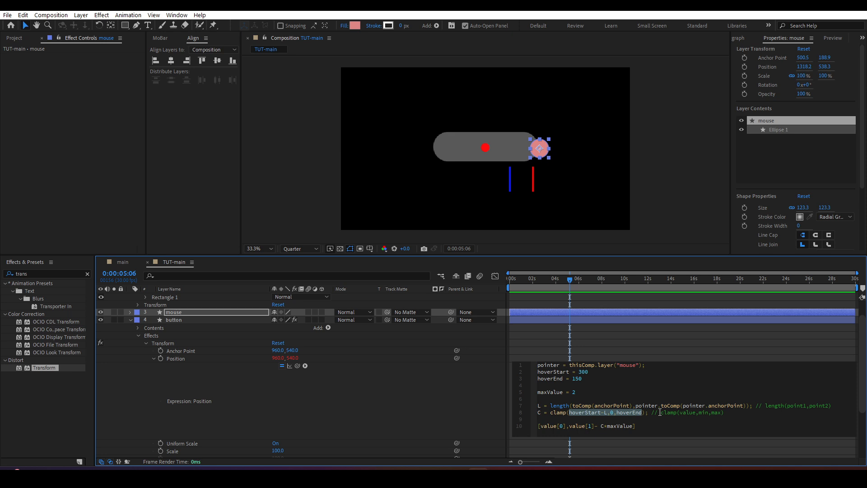
left_click_drag(658, 412, 726, 413)
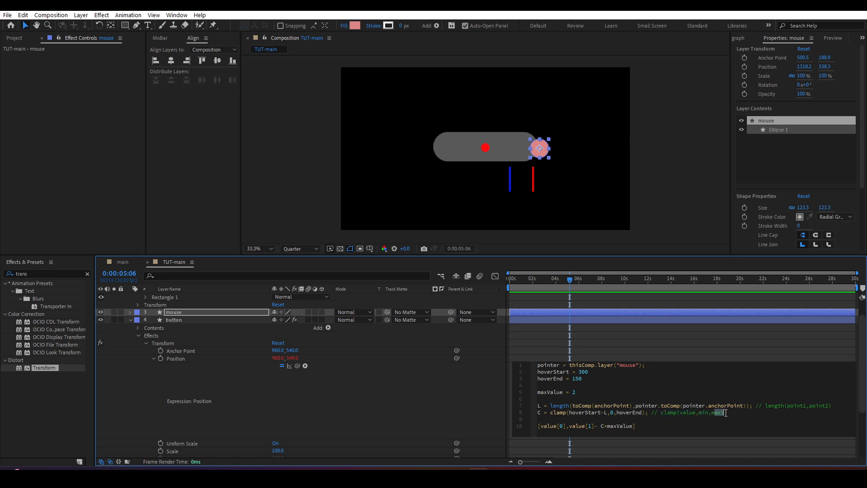
left_click_drag(569, 412, 608, 413)
left_click_drag(609, 413, 643, 412)
left_click_drag(569, 412, 607, 415)
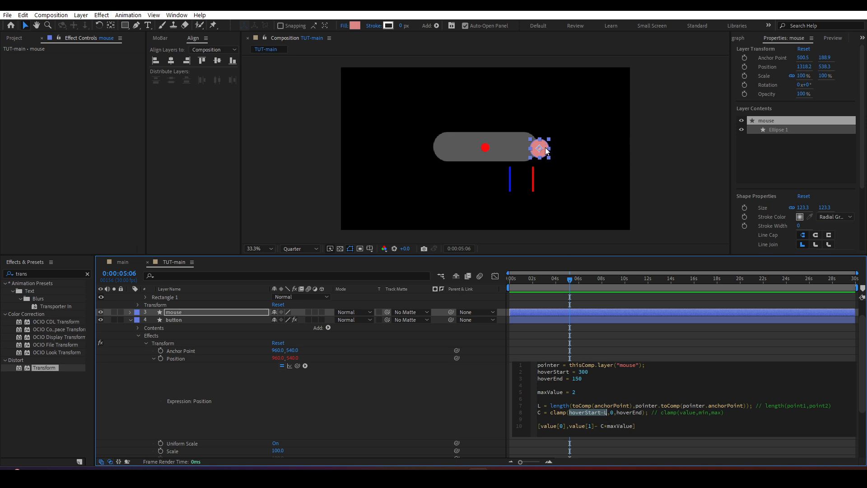
Step: Place the mouse circle above the red outer marker and examine the hoverStart-L term of the clamp line
mouse_move(547, 152)
left_mouse_down()
mouse_move(577, 153)
mouse_move(536, 152)
left_mouse_up()
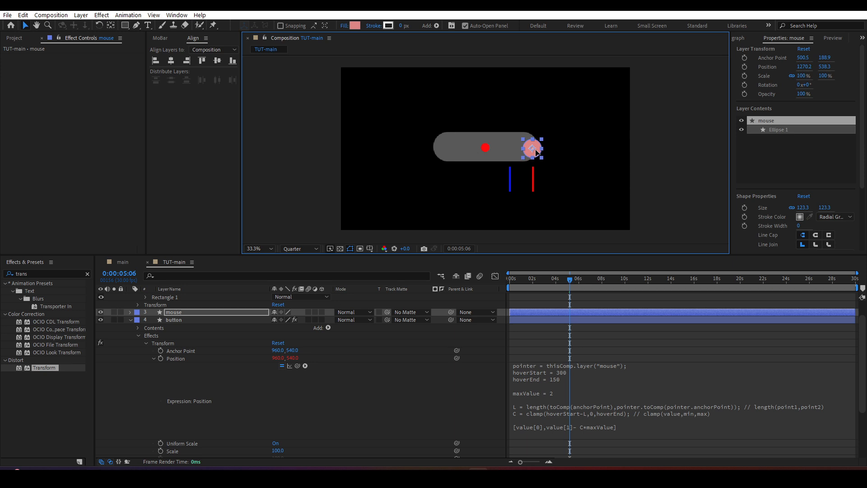
left_click(510, 152)
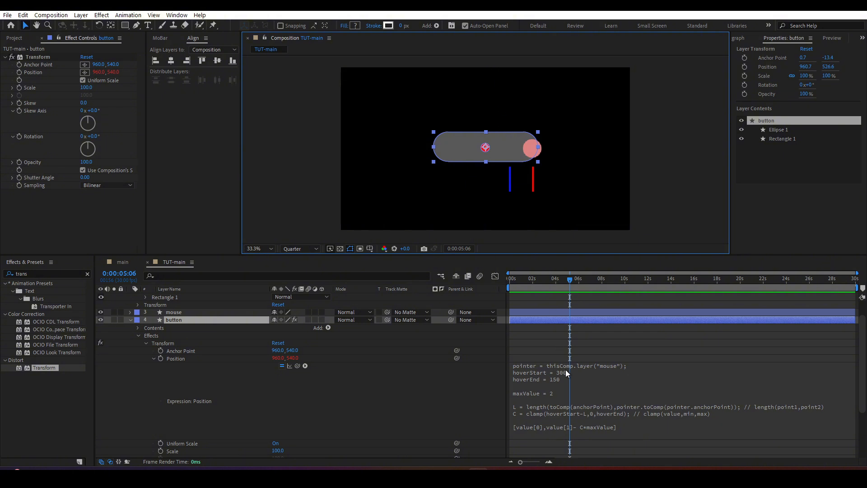
left_click(567, 413)
left_click(571, 413)
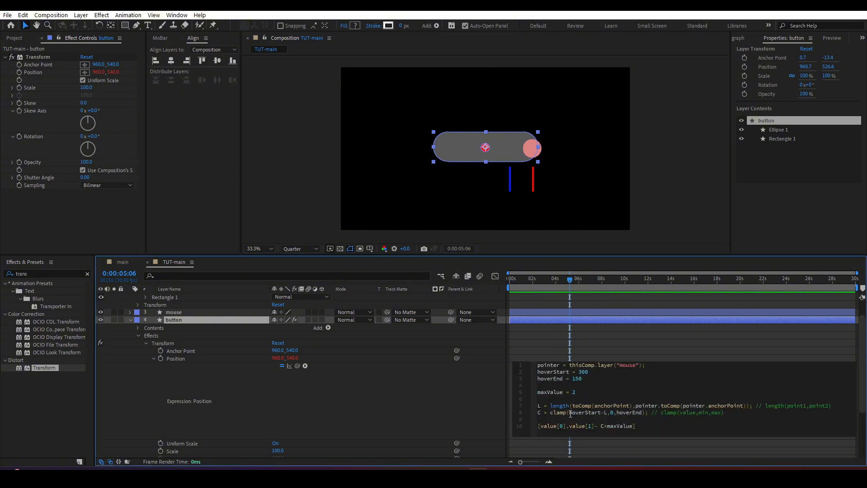
left_click_drag(570, 414, 608, 414)
left_click(565, 312)
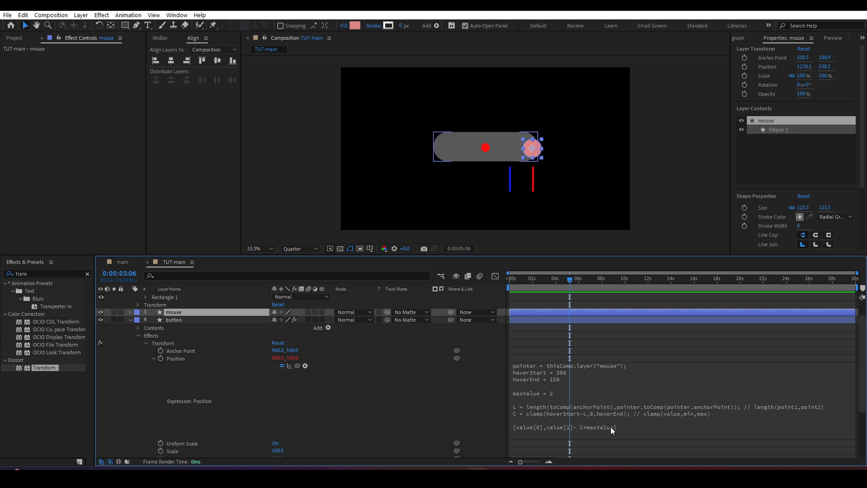
Step: Move the mouse circle well away from the button to about 1600, 652 and examine hoverStart and L in the clamp line
left_click_drag(538, 156, 557, 155)
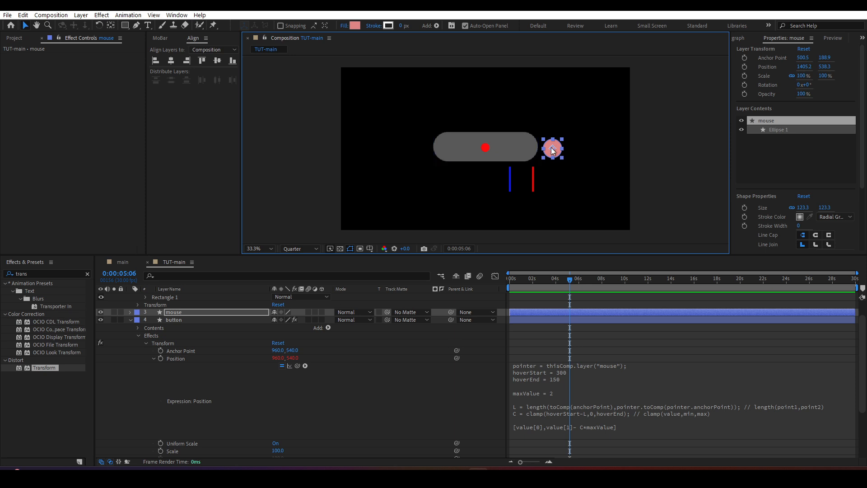
left_click_drag(557, 151, 586, 172)
left_click(585, 412)
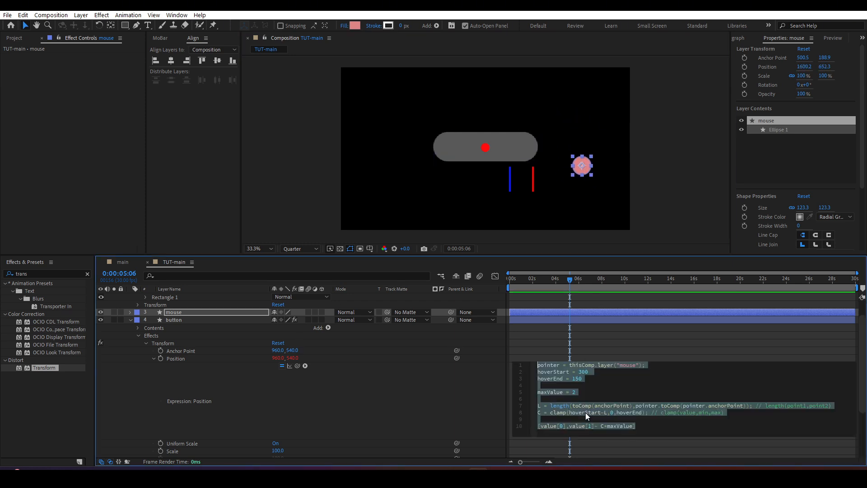
left_click(599, 413)
left_click_drag(601, 413, 570, 413)
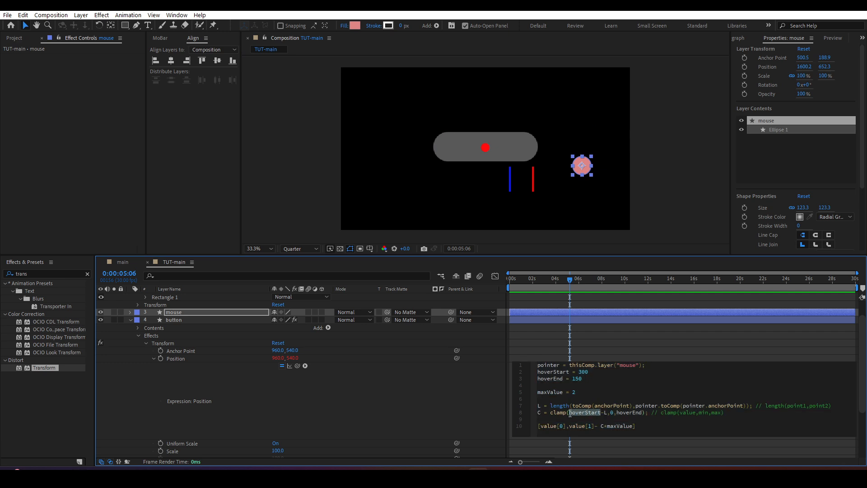
left_click(605, 413)
Step: Test the hover by moving the mouse circle inward past the red marker, and undo the accidental move of the button
left_click_drag(586, 165, 575, 146)
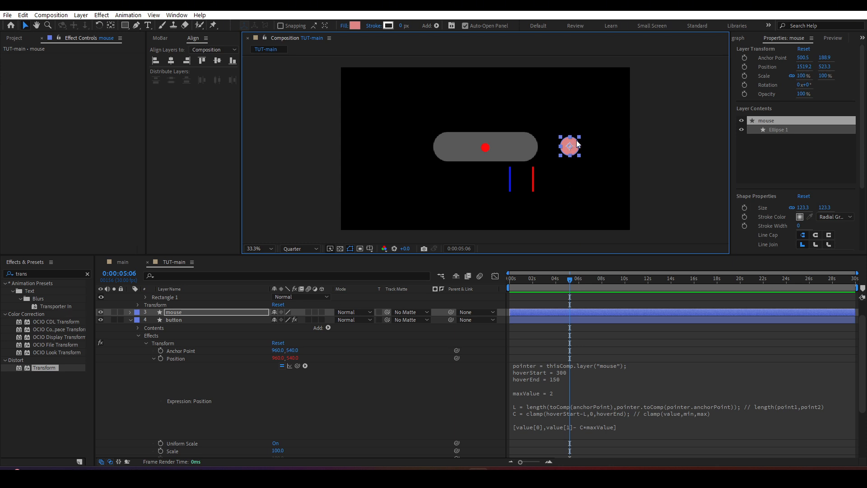
left_click_drag(576, 143, 534, 144)
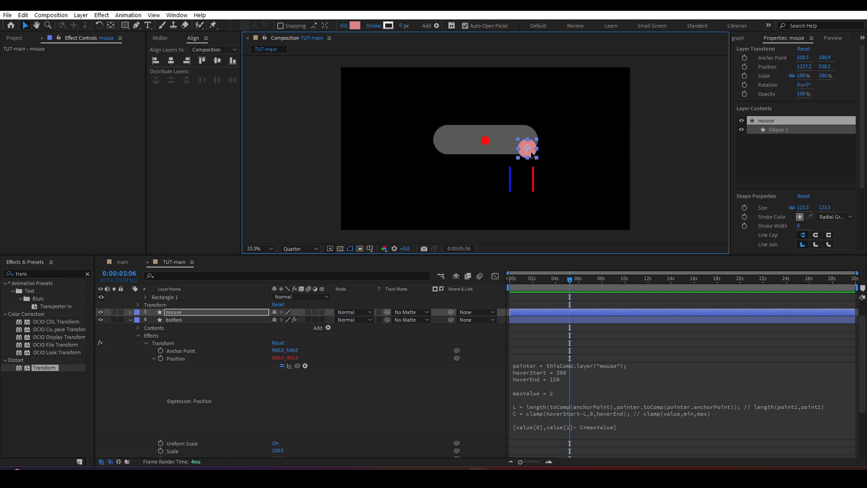
left_click_drag(531, 153, 500, 94)
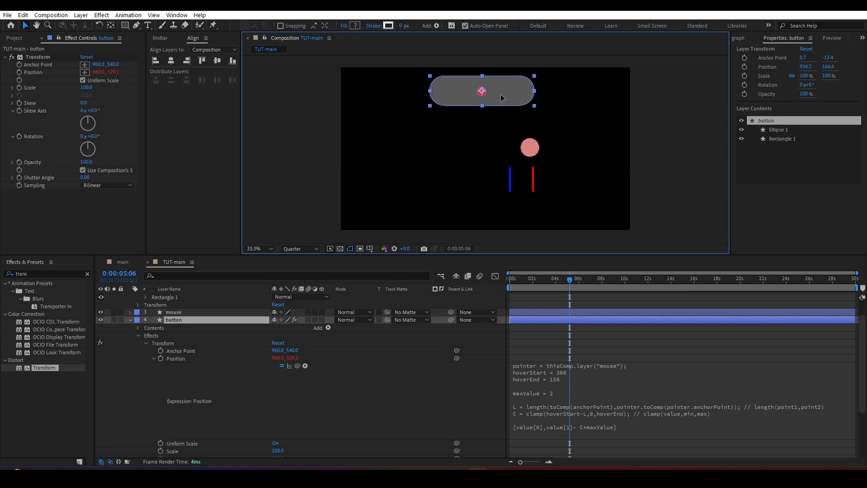
key("ctrl+z")
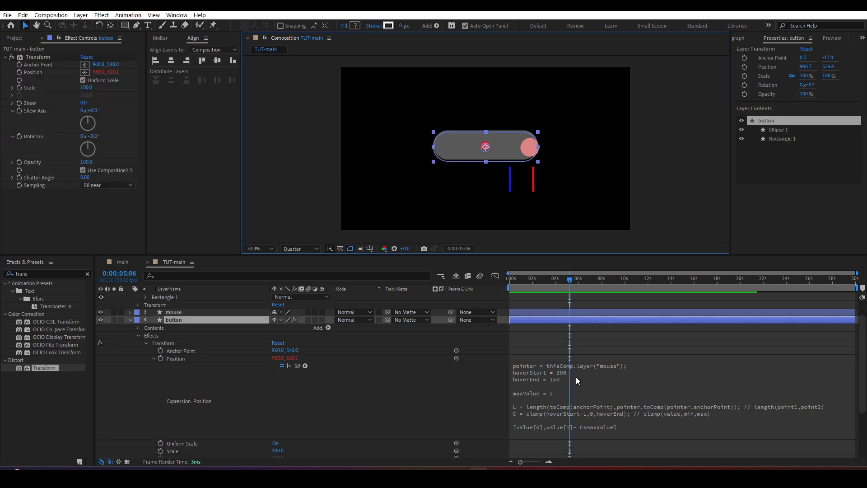
Step: Examine the hoverEnd maximum in the clamp line and move the mouse circle back outside the red marker
left_click(597, 413)
left_click(617, 413)
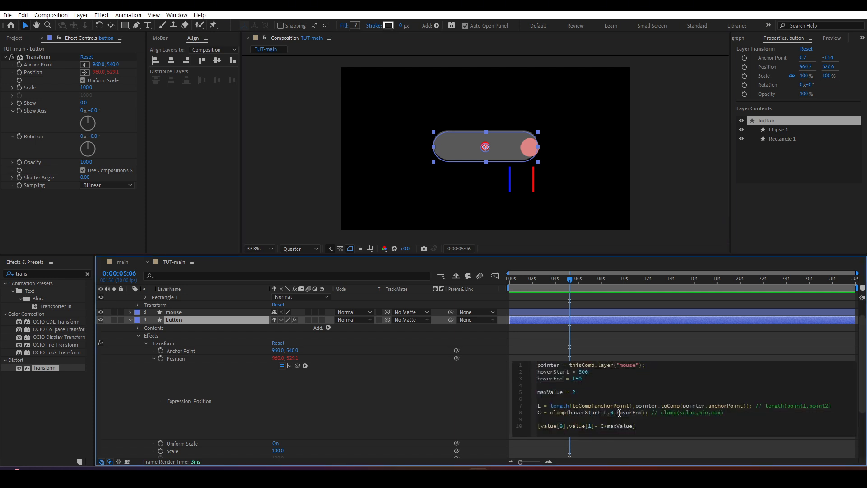
left_click_drag(617, 412, 642, 413)
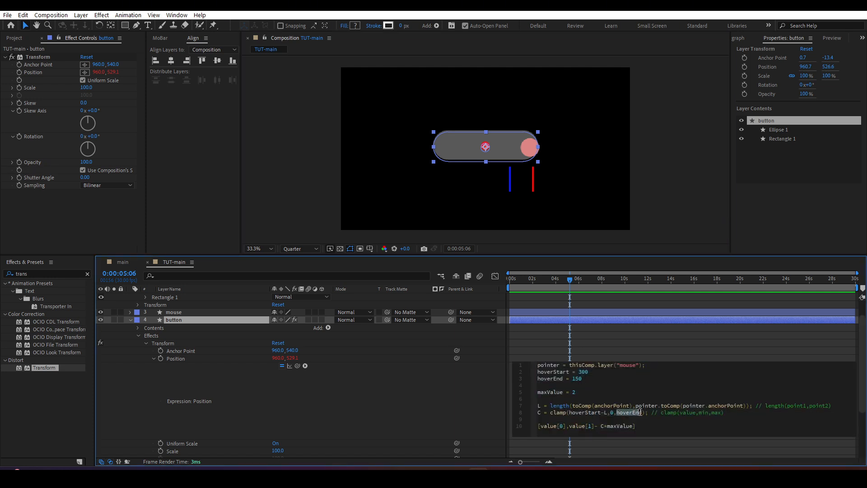
left_click(536, 151)
left_click(535, 152)
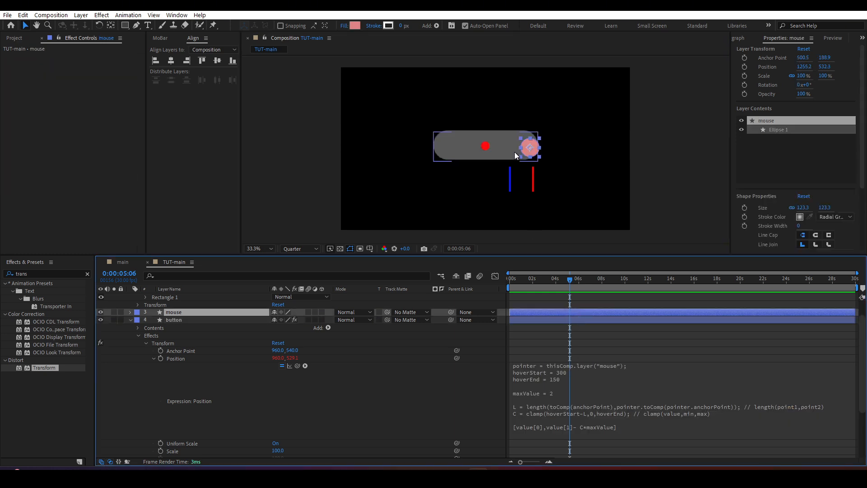
mouse_move(537, 155)
left_mouse_down()
mouse_move(503, 154)
mouse_move(552, 155)
left_mouse_up()
Step: Examine the expression's final output line, including value[1] and the C*maxValue term
left_click(583, 426)
left_click(598, 426)
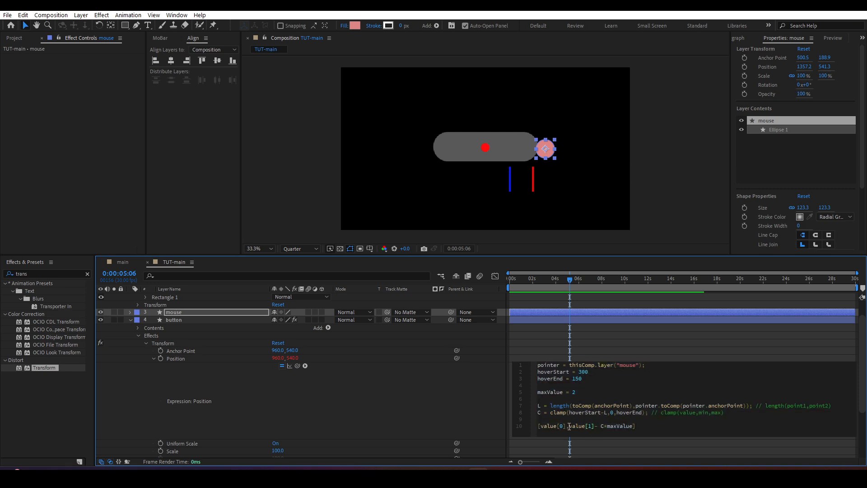
left_click(564, 428)
left_click_drag(601, 427, 633, 428)
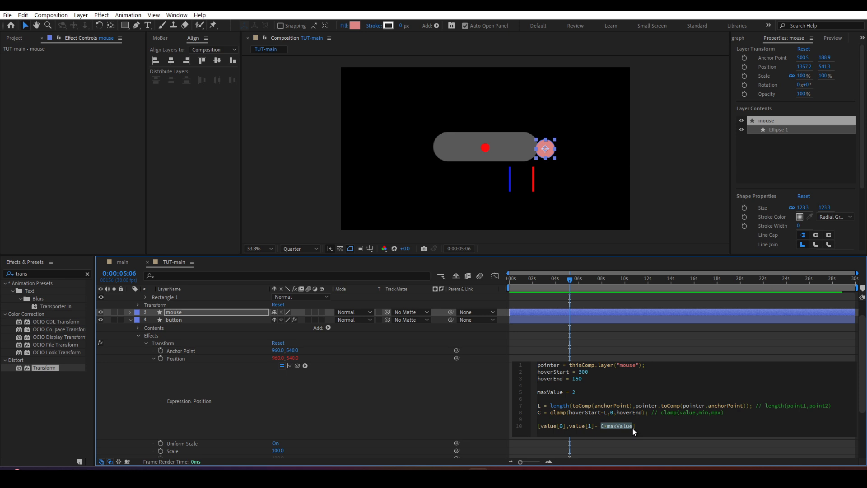
Step: Place the mouse circle above the red marker and set maxValue to 1 in the Position expression
mouse_move(550, 155)
left_mouse_down()
mouse_move(566, 155)
mouse_move(508, 155)
mouse_move(538, 154)
left_mouse_up()
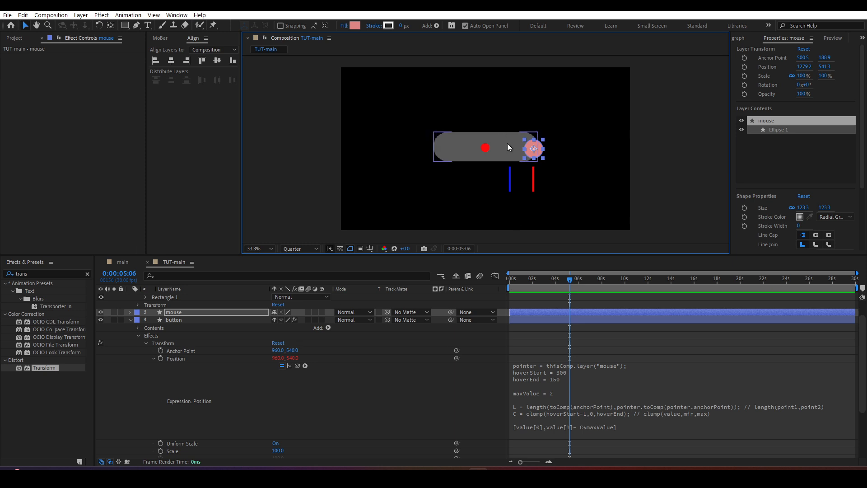
left_click(564, 397)
left_click(576, 393)
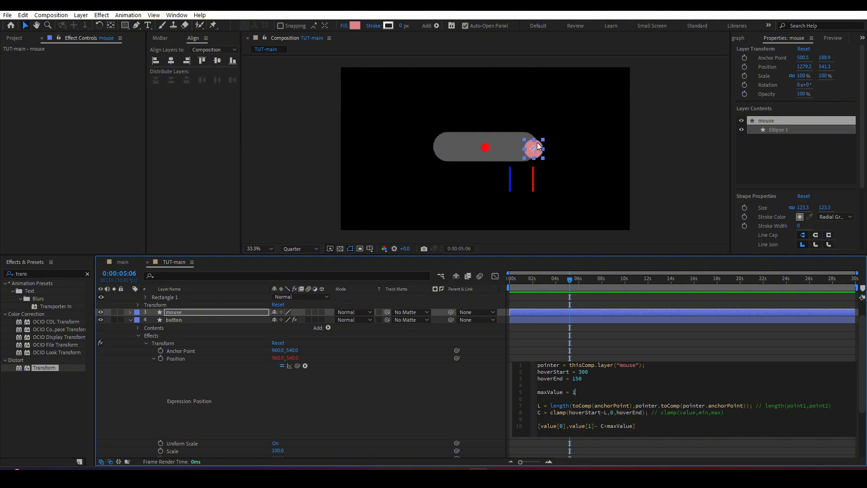
Step: Set maxValue to 0.5 in the button's Position expression and move the mouse circle outward past the red marker
left_click_drag(537, 144, 537, 146)
type("05")
left_click(572, 280)
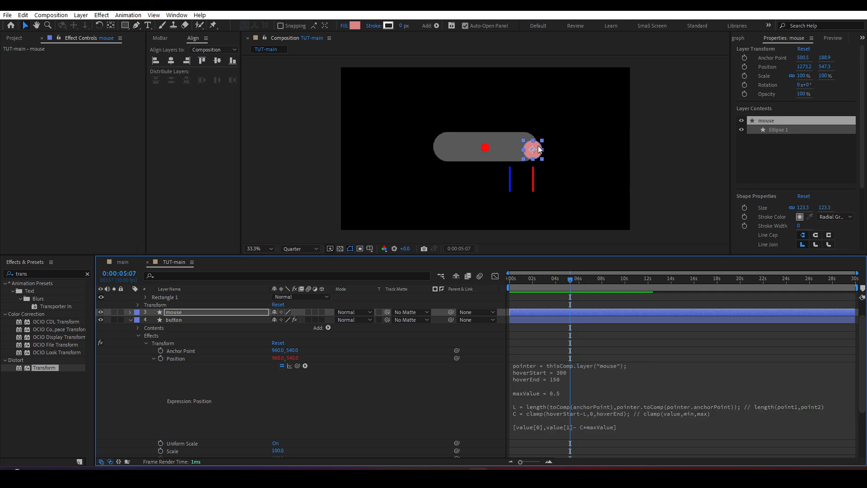
left_click_drag(539, 149, 555, 159)
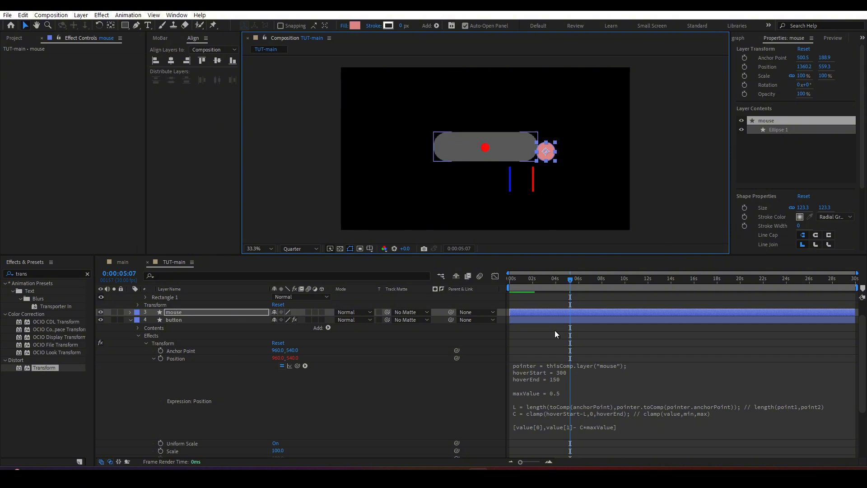
Step: Set maxValue to 2 in the Position expression and test the hover by moving the mouse circle inward between the markers
left_click(571, 393)
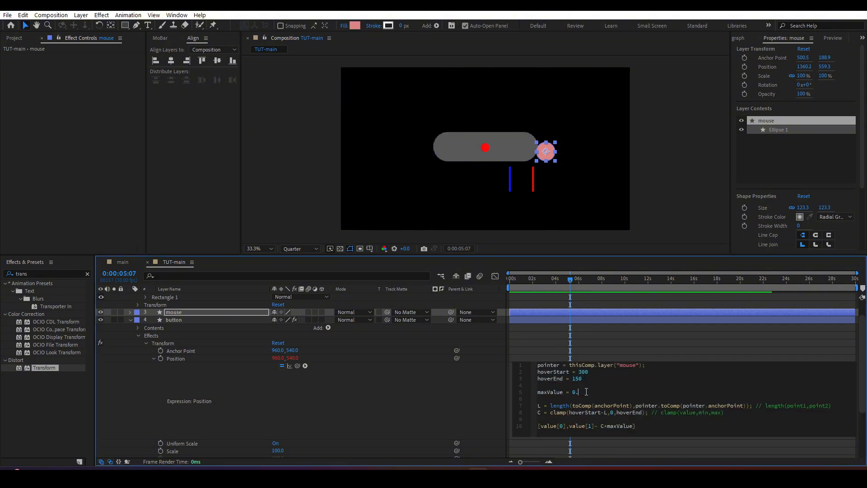
type("2")
left_click(565, 277)
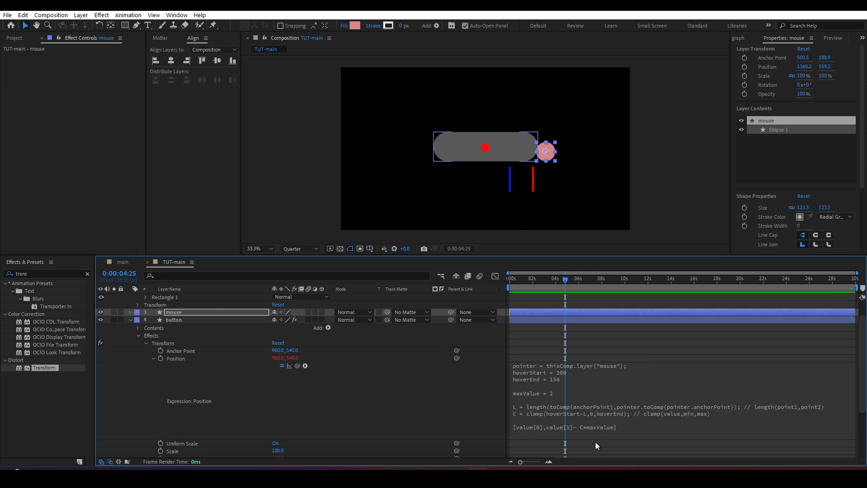
left_click(579, 429)
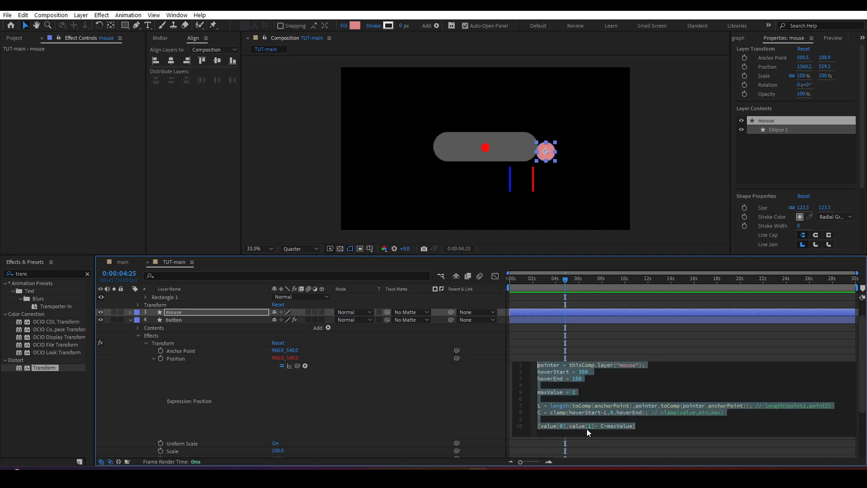
left_click(592, 428)
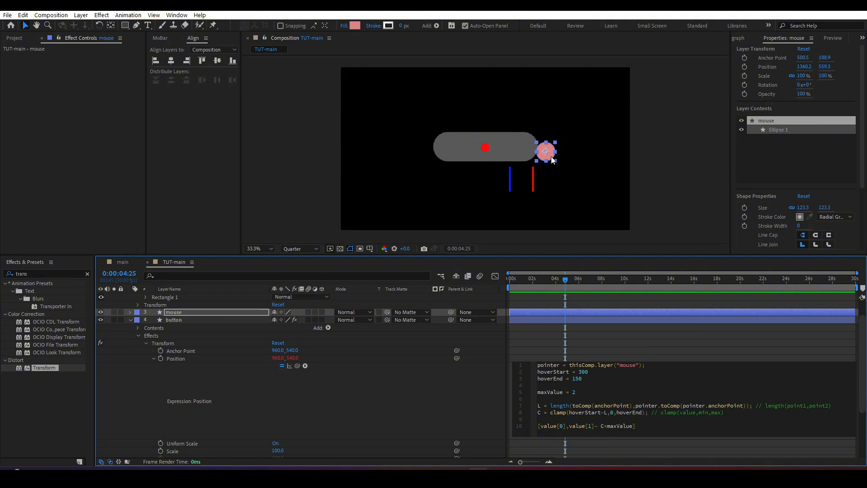
left_click_drag(551, 156, 527, 156)
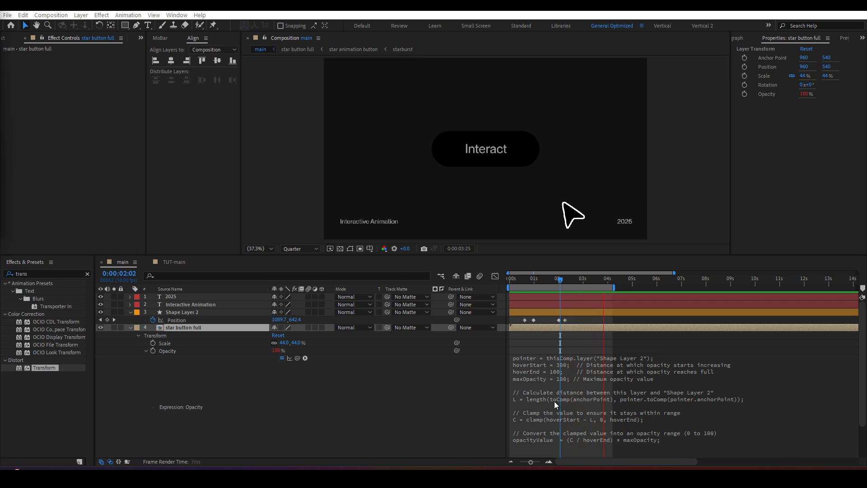
Step: Examine the maxOpacity and opacityValue lines in the star button full layer's Opacity expression in the main composition
left_click(555, 405)
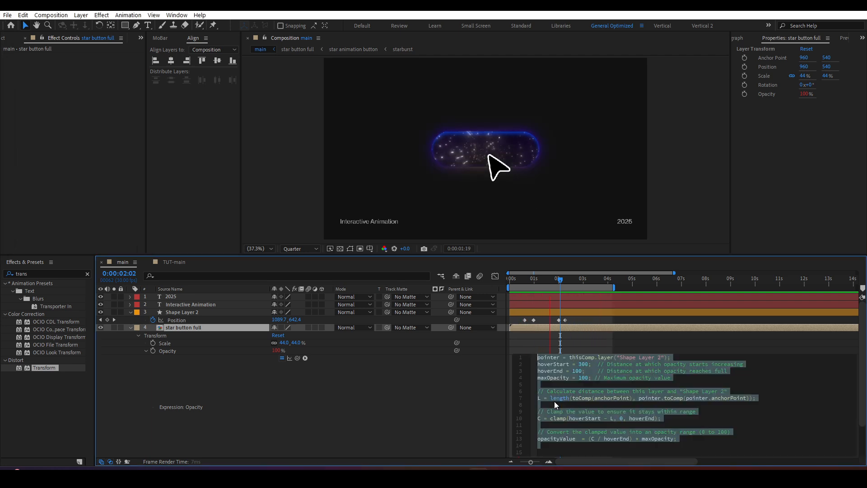
left_click(542, 376)
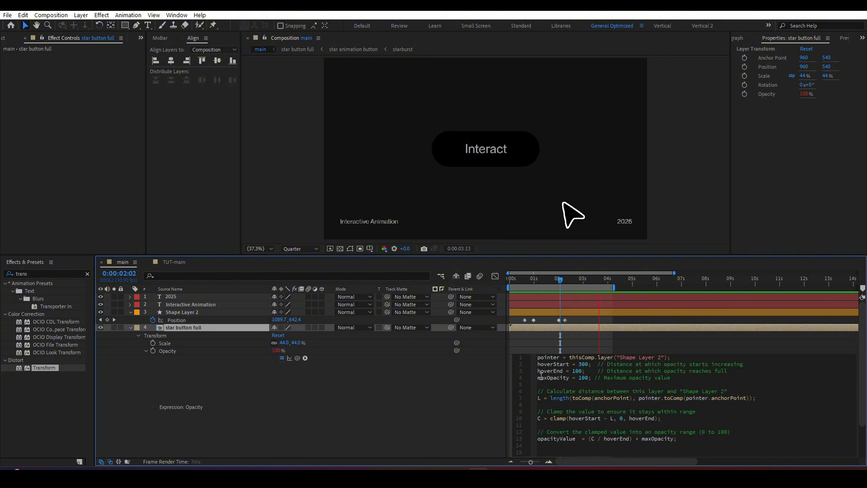
left_click_drag(539, 377, 592, 379)
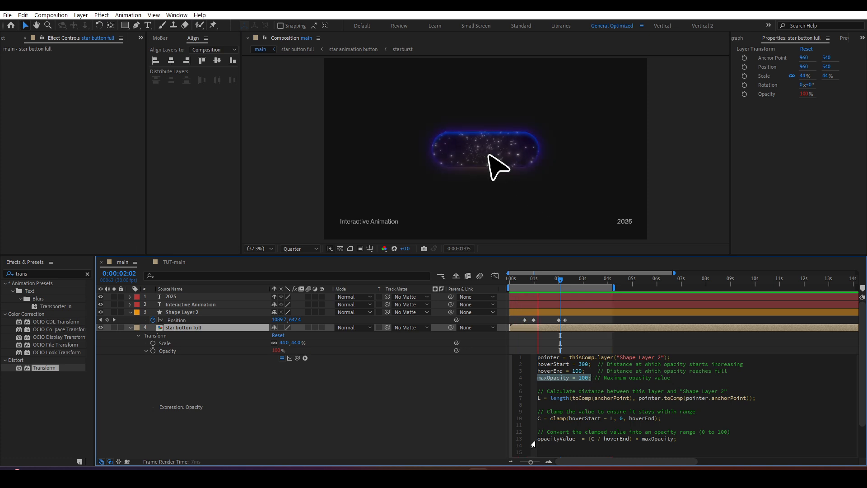
mouse_move(539, 441)
left_mouse_down()
mouse_move(664, 441)
mouse_move(540, 439)
left_mouse_up()
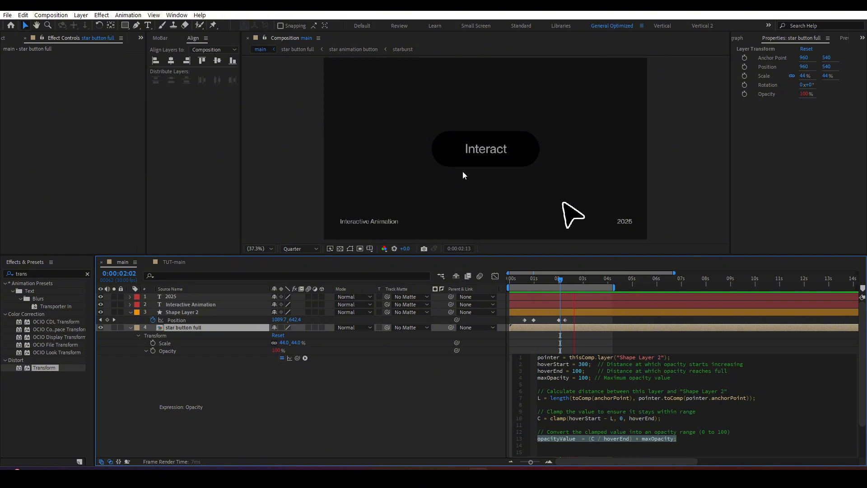
Step: Open the star button full composition and preview its star animation from the first frame
double_click(234, 326)
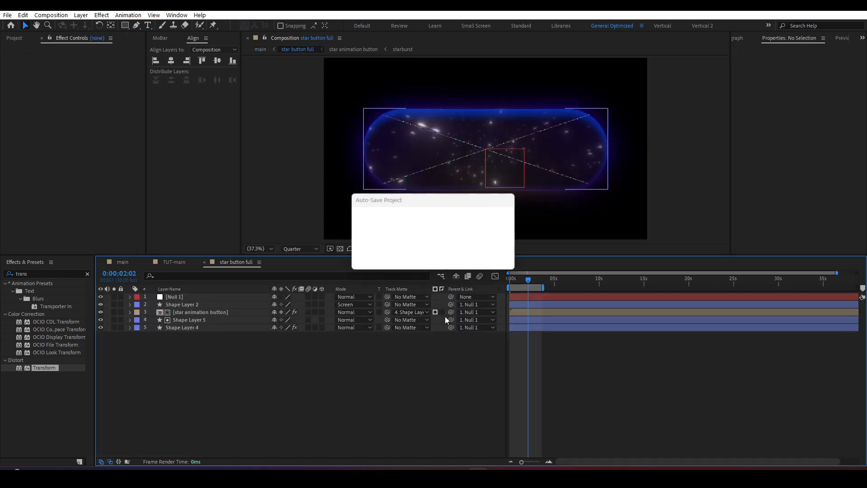
left_click_drag(506, 276, 507, 277)
key("space")
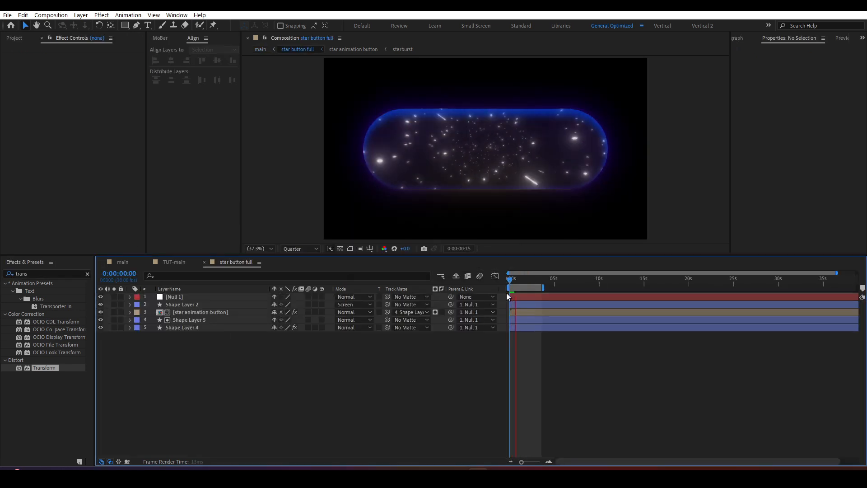
Step: Return to the main composition and preview the Interact button's hover animation from the start
key("Tab")
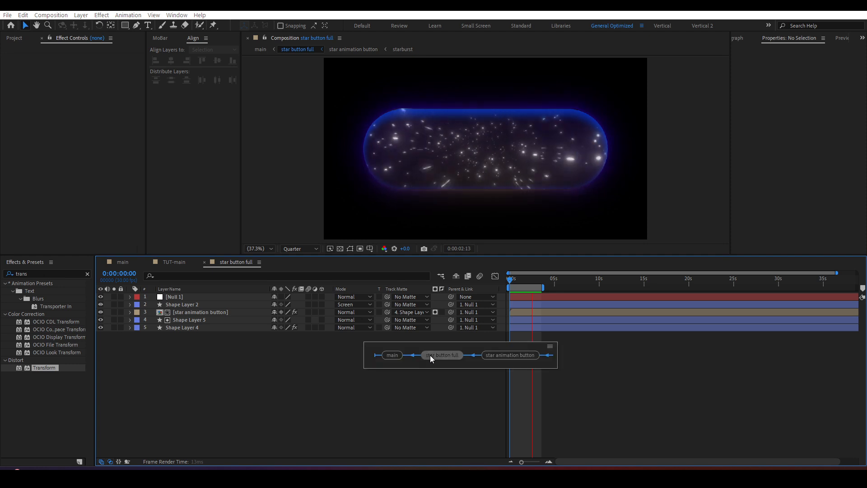
left_click(396, 354)
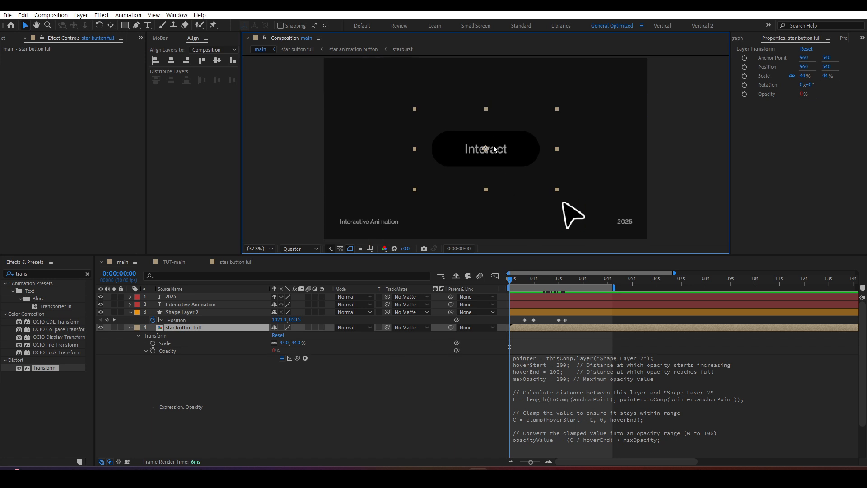
key("space")
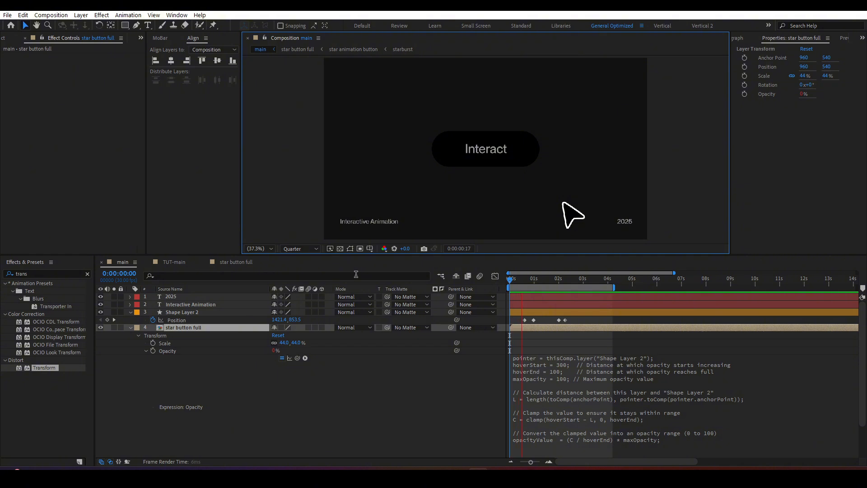